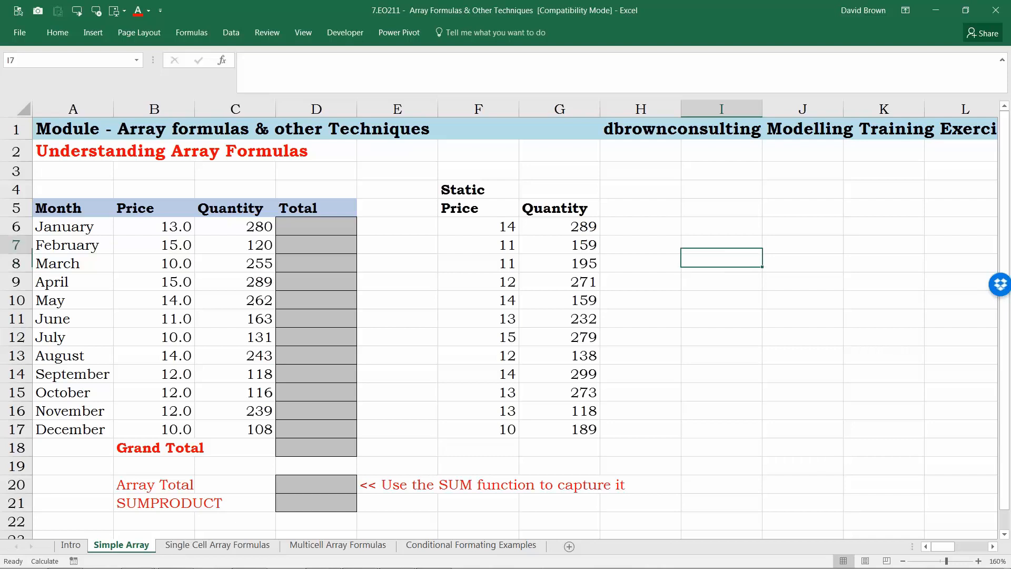
key(Up)
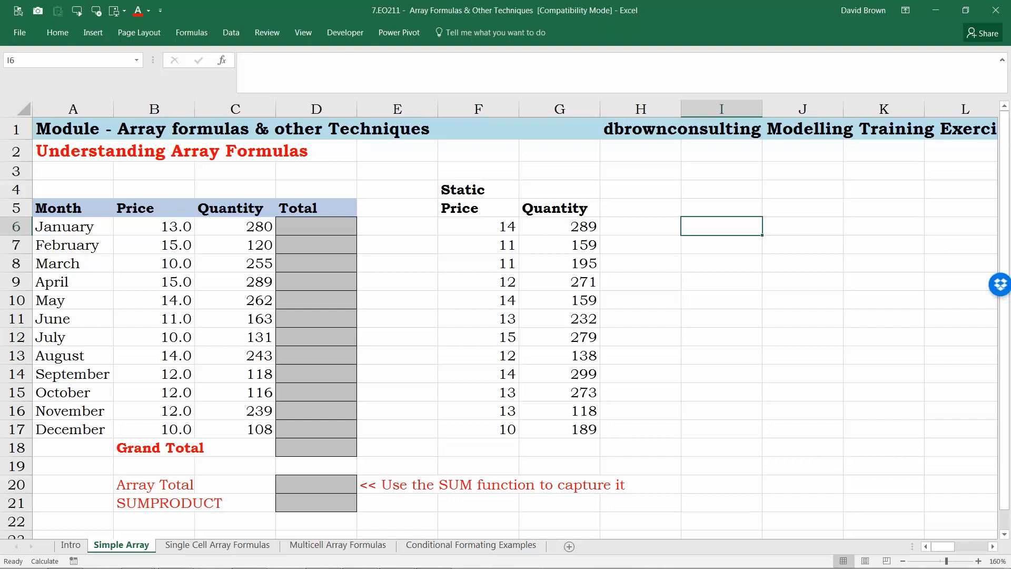
Step: Examine the static and random price and quantity values and their formulas in the table
key(Left)
key(Left)
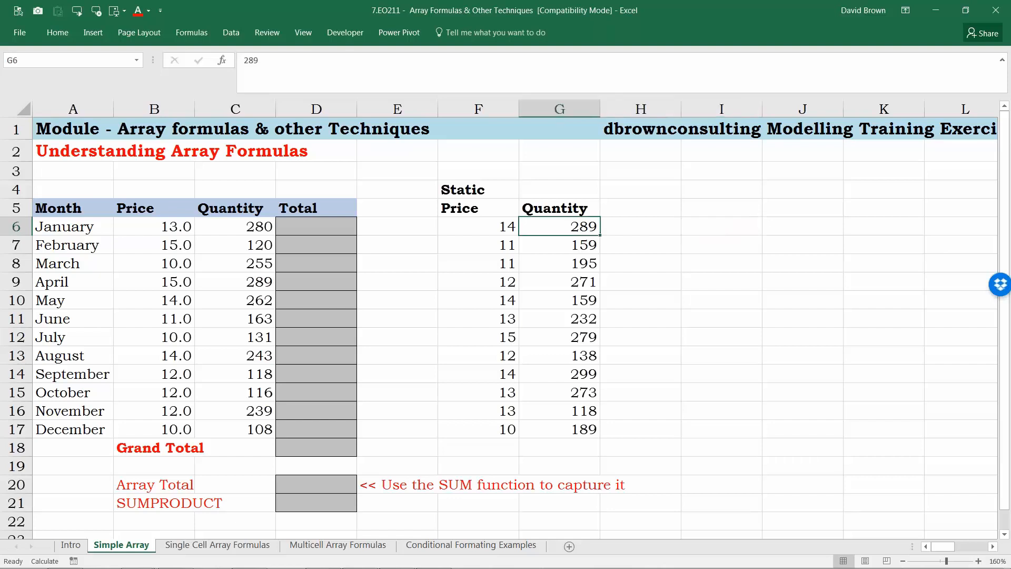
key(Left)
key(ctrl+shift+Down)
key(Right)
key(ctrl+shift+Down)
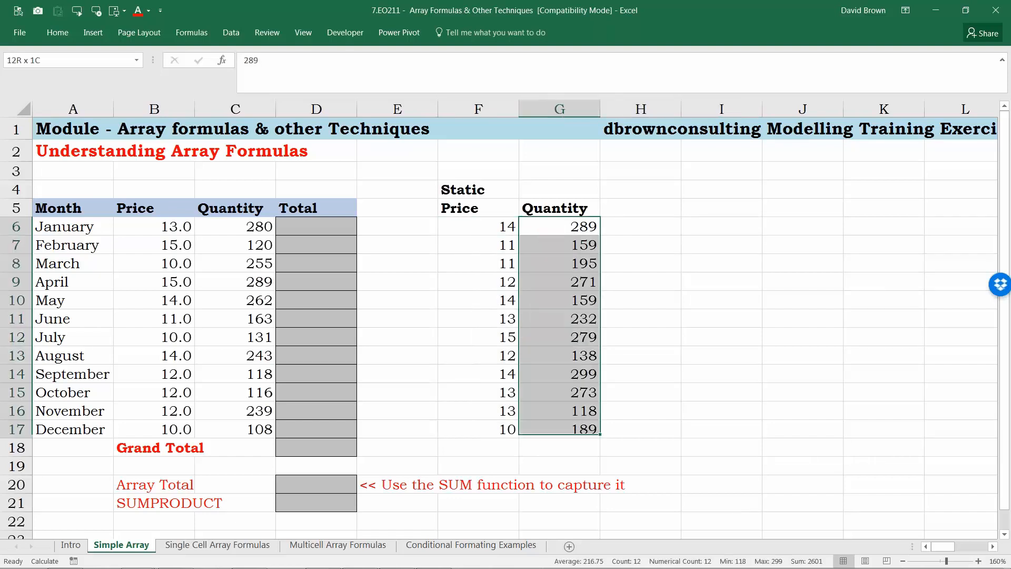
key(Left)
key(Left)
key(Left)
key(Left)
key(Left)
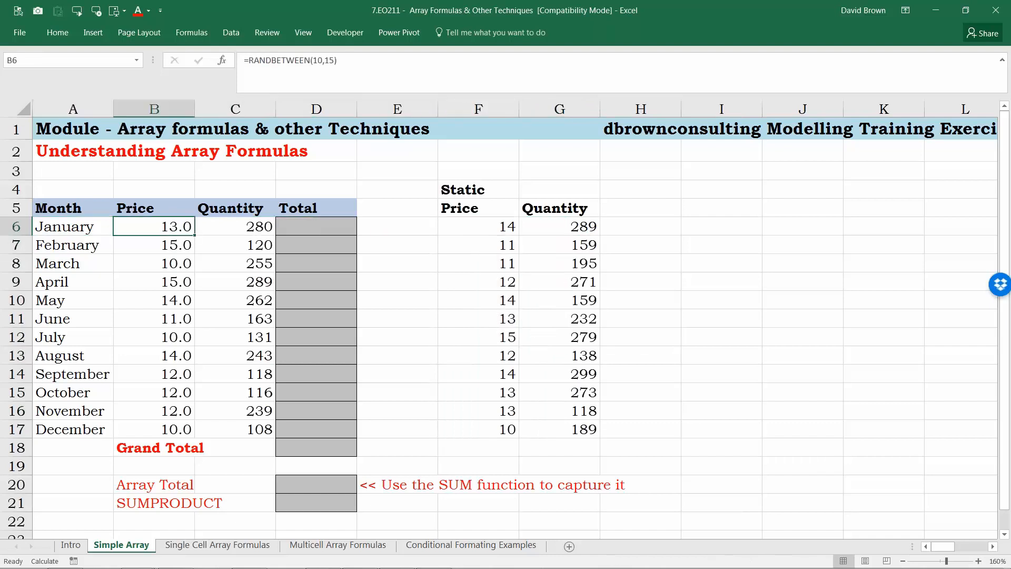
key(Right)
key(Left)
key(shift+Right)
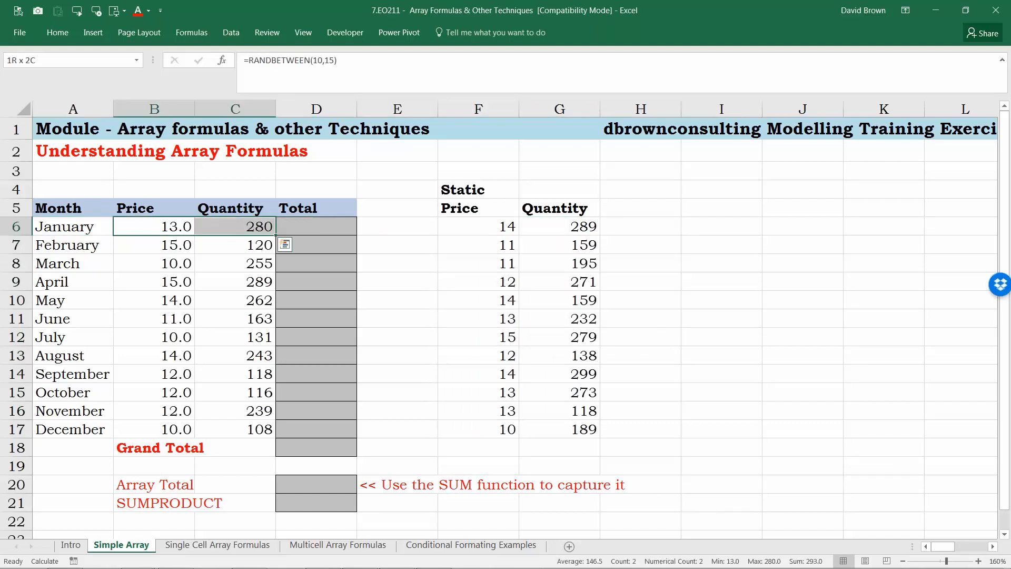
Step: Enter the formula =B6*C6 in the January Total cell D6
key(Right)
key(Right)
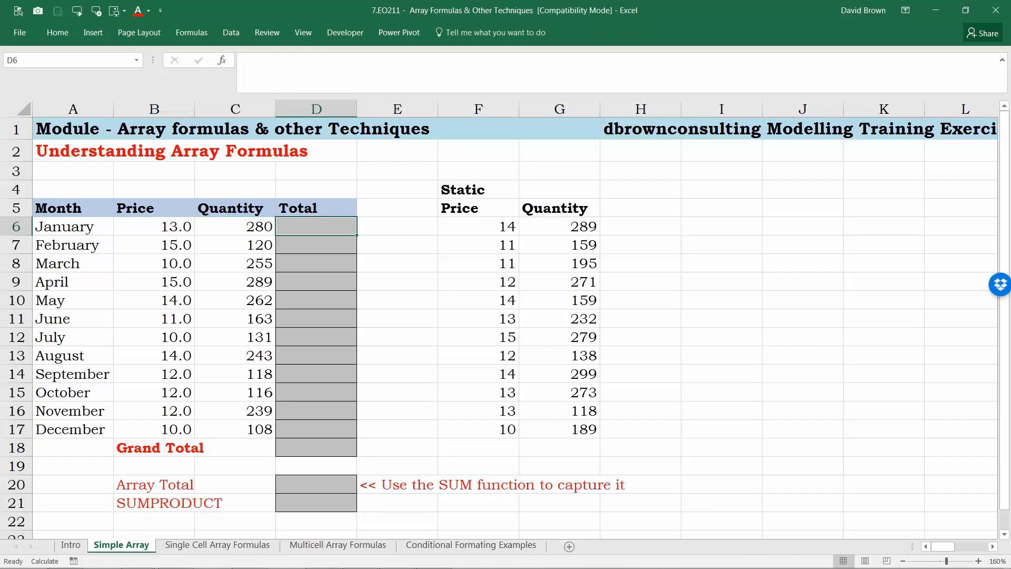
text(=)
key(Left)
key(Left)
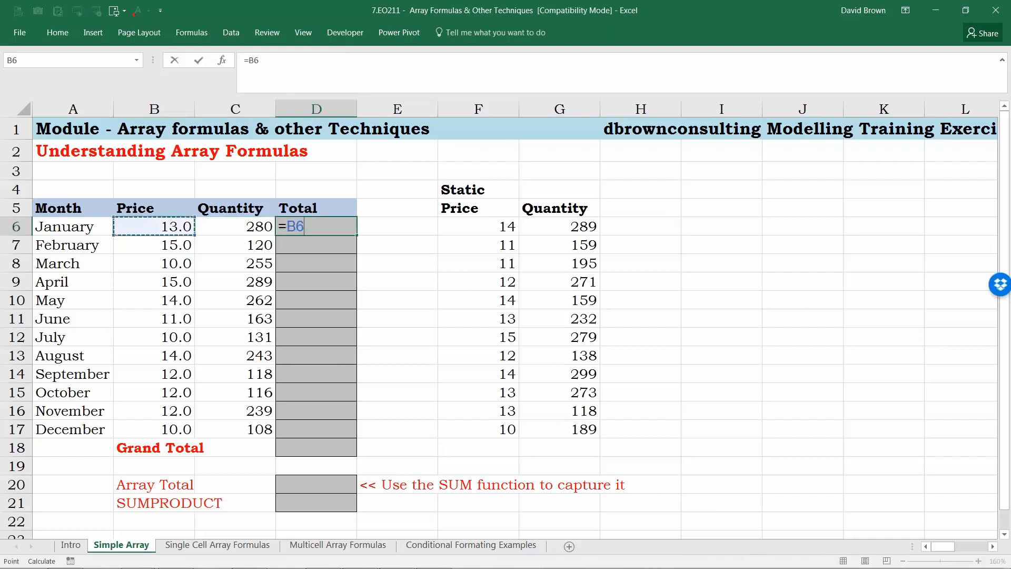
text(*)
key(Right)
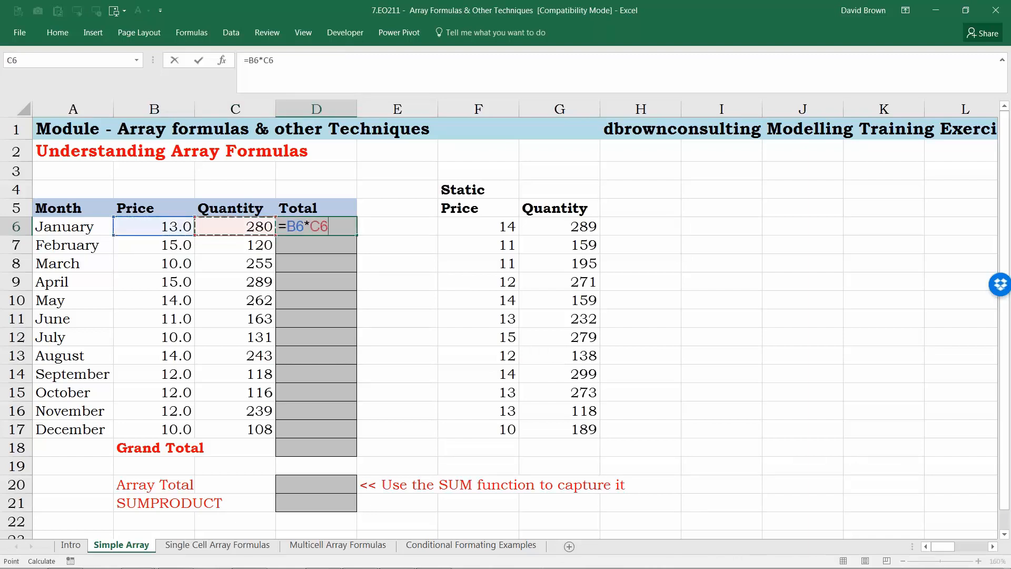
key(Return)
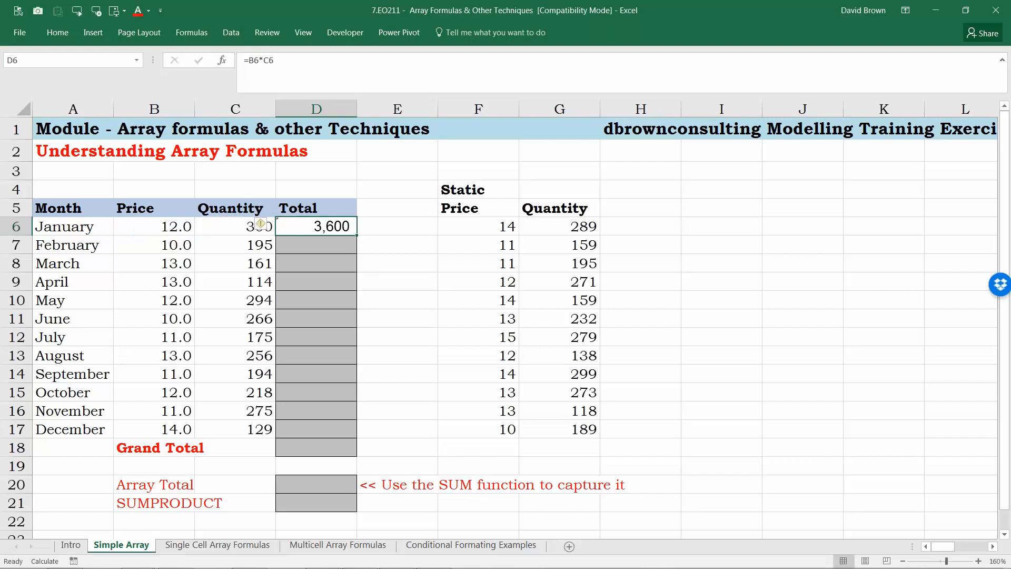
Step: Fill the Total formula down from D6 through December in D17
key(shift+Down)
key(shift+Down)
key(shift+Down)
key(shift+Down)
key(shift+Down)
key(shift+Down)
key(shift+Down)
key(shift+Down)
key(shift+Down)
key(shift+Down)
key(shift+Down)
key(shift+Down)
key(shift+Up)
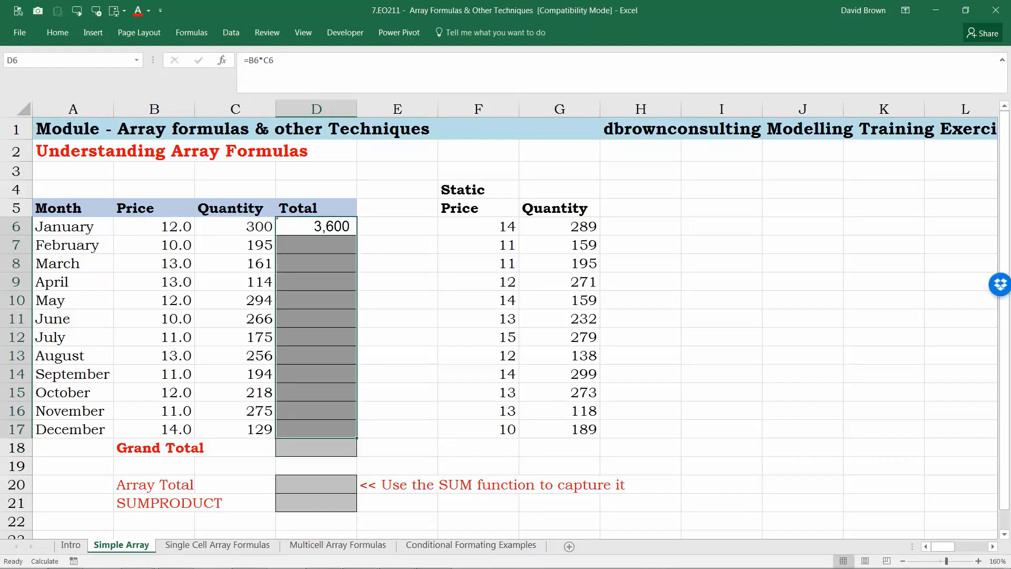
key(ctrl+d)
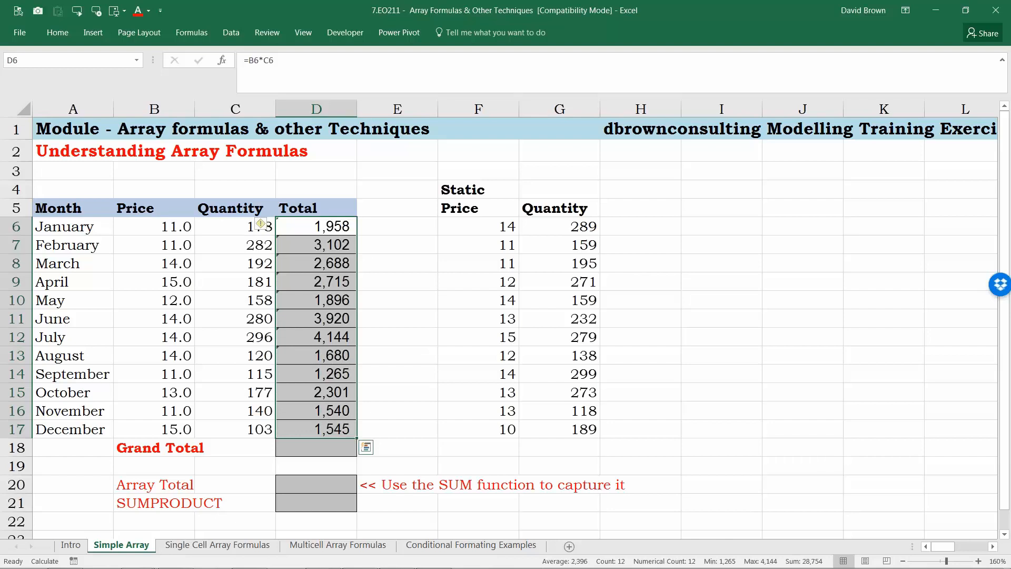
Step: Recalculate the workbook several times to regenerate the random prices and quantities
key(Down)
key(Down)
key(Right)
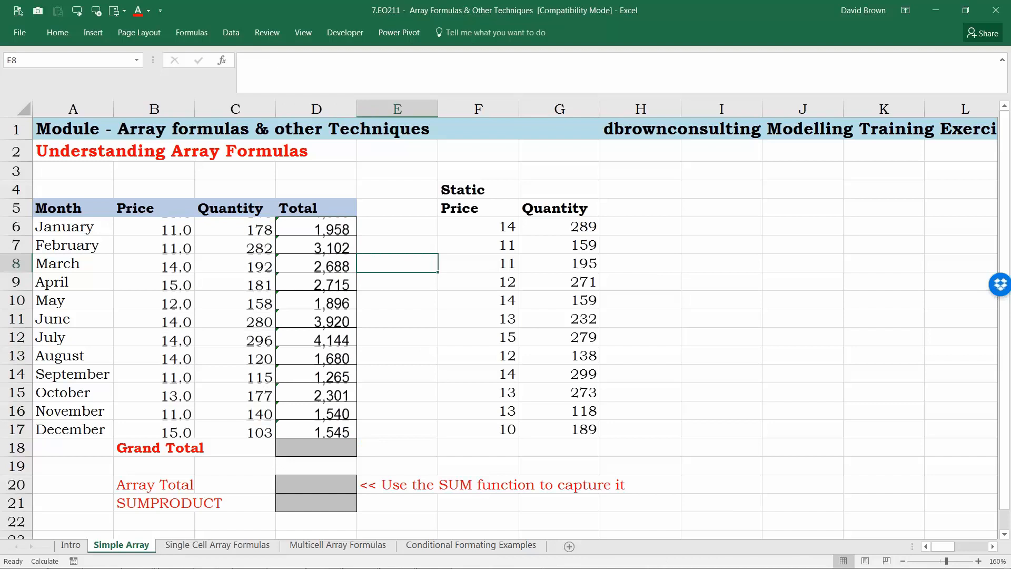
key(F9)
key(F9)
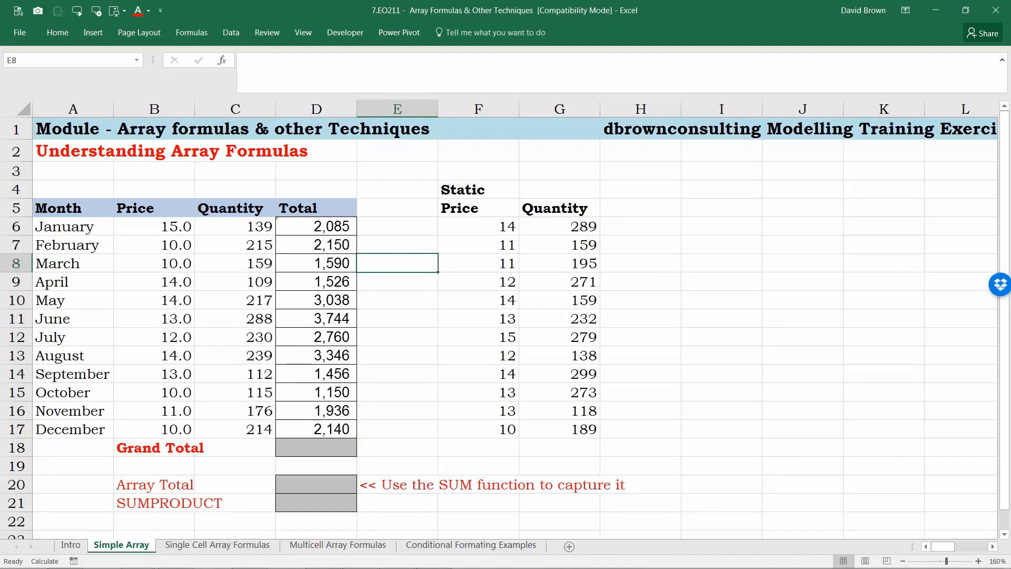
key(F9)
key(Left)
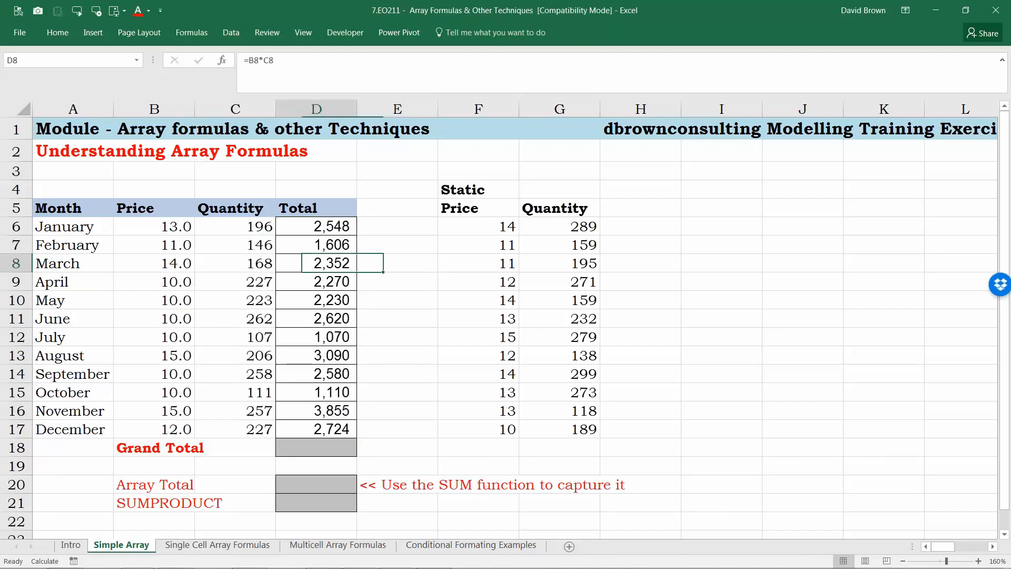
key(Left)
key(Right)
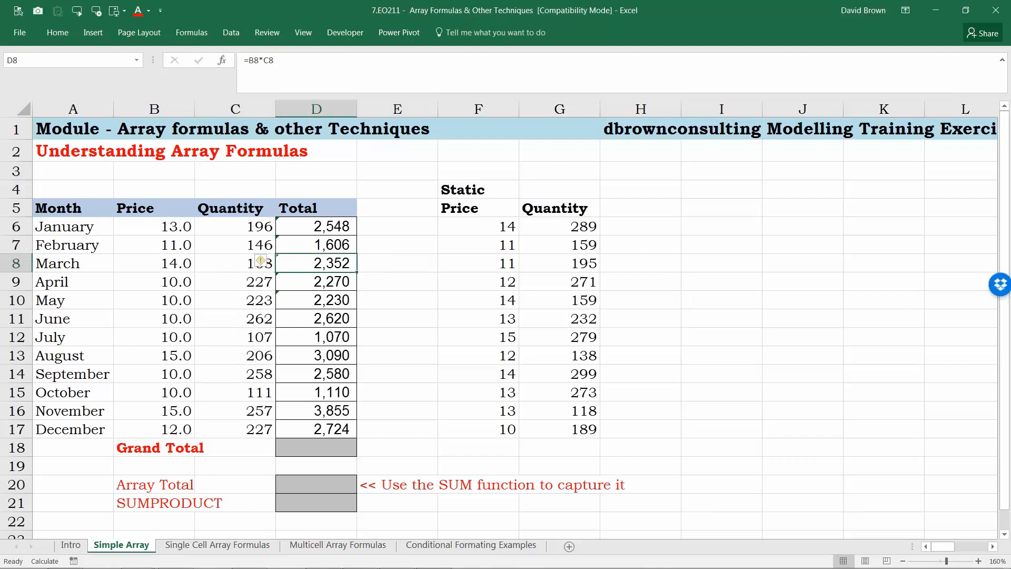
Step: Insert an AutoSum of D6:D17 in the Grand Total cell D18
key(ctrl+Down)
key(Down)
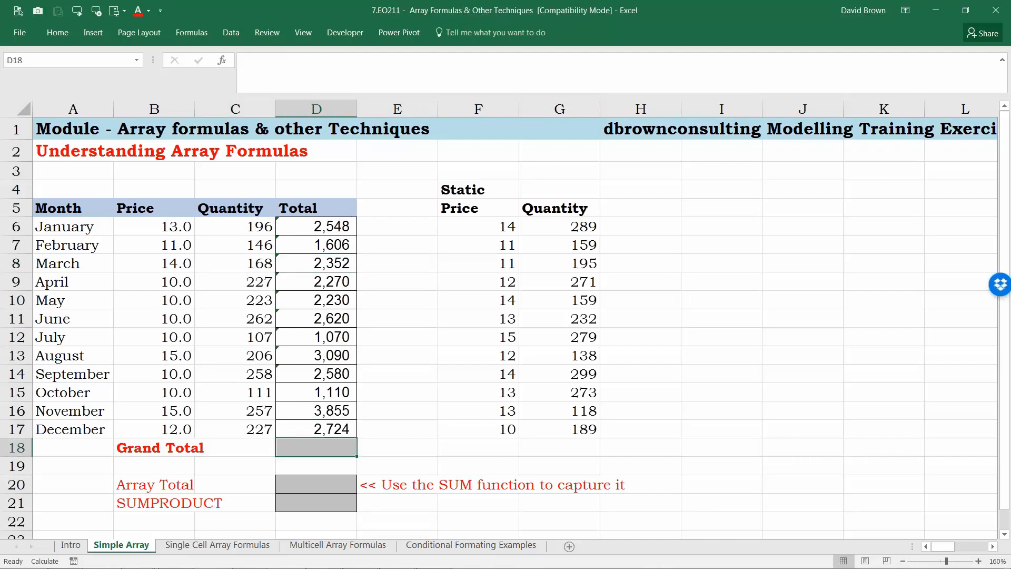
key(alt+equal)
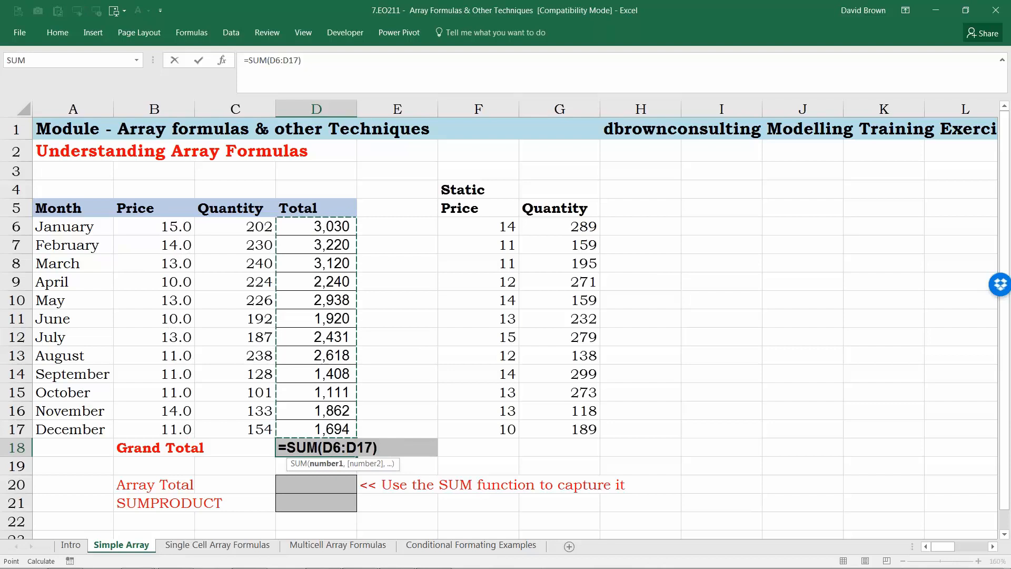
key(Return)
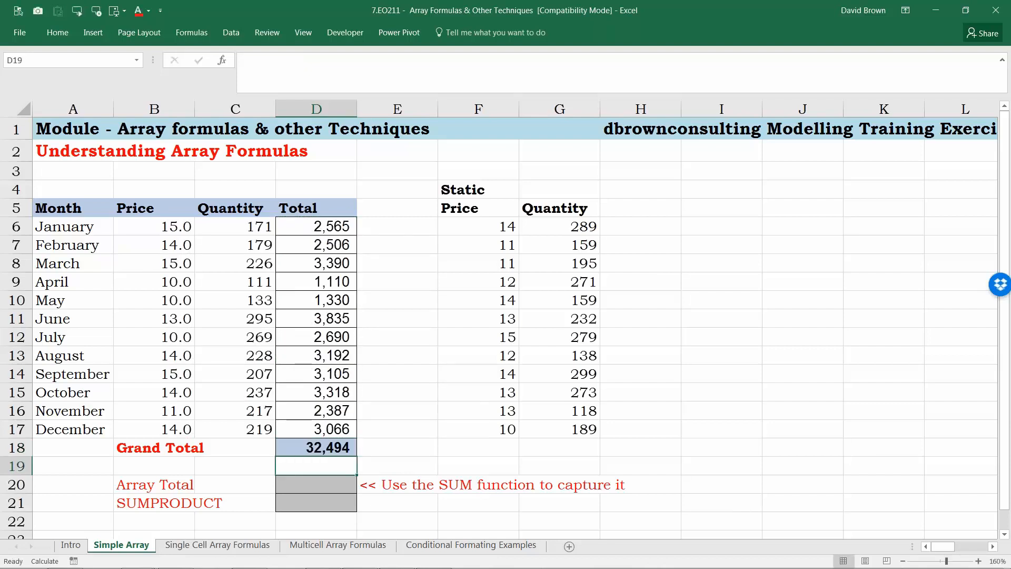
key(Up)
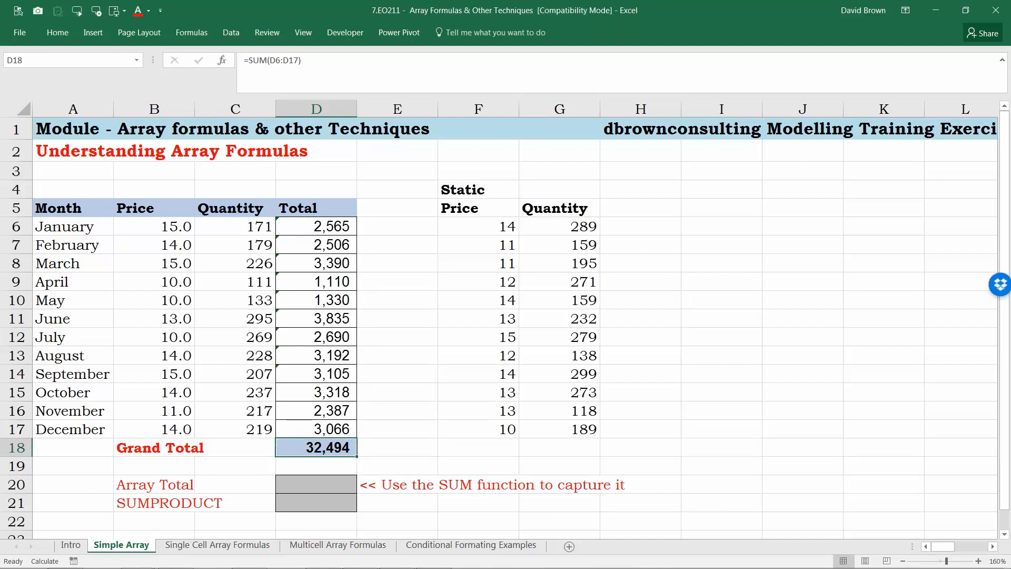
Step: Examine the month list in column A of the table
drag(16, 411, 20, 425)
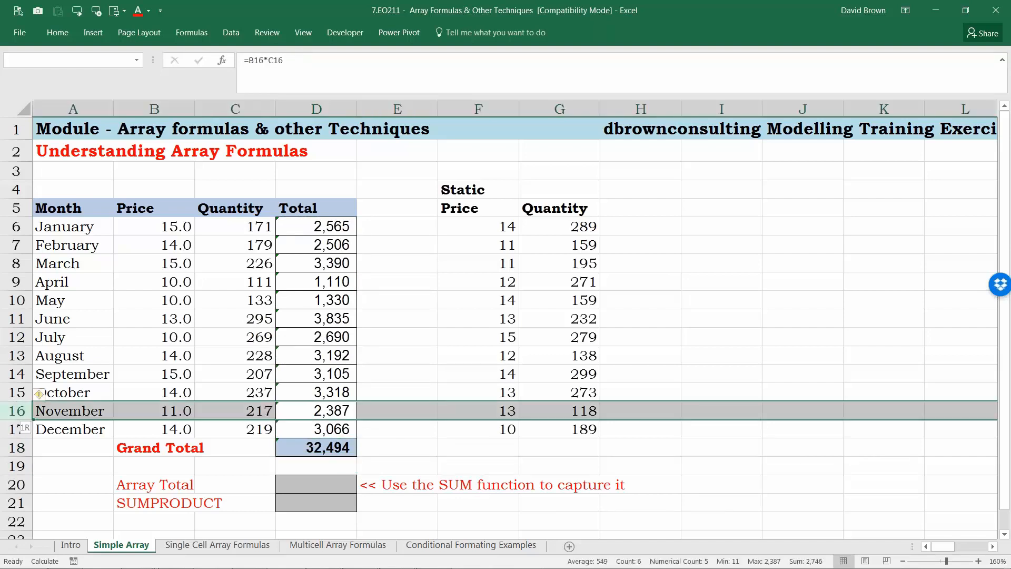
key(Up)
key(Left)
key(Left)
key(Left)
key(ctrl+Up)
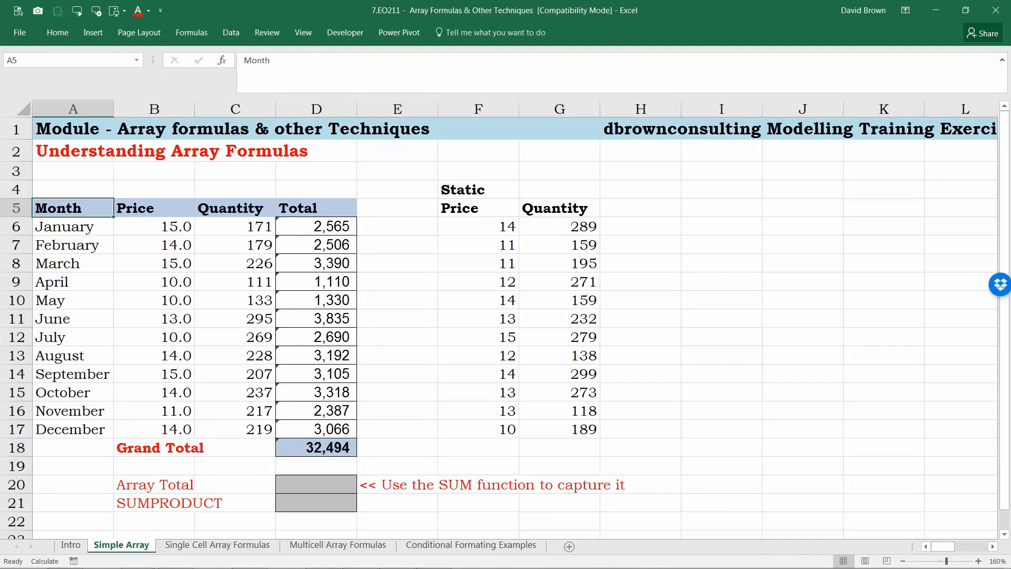
key(Down)
key(ctrl+shift+Down)
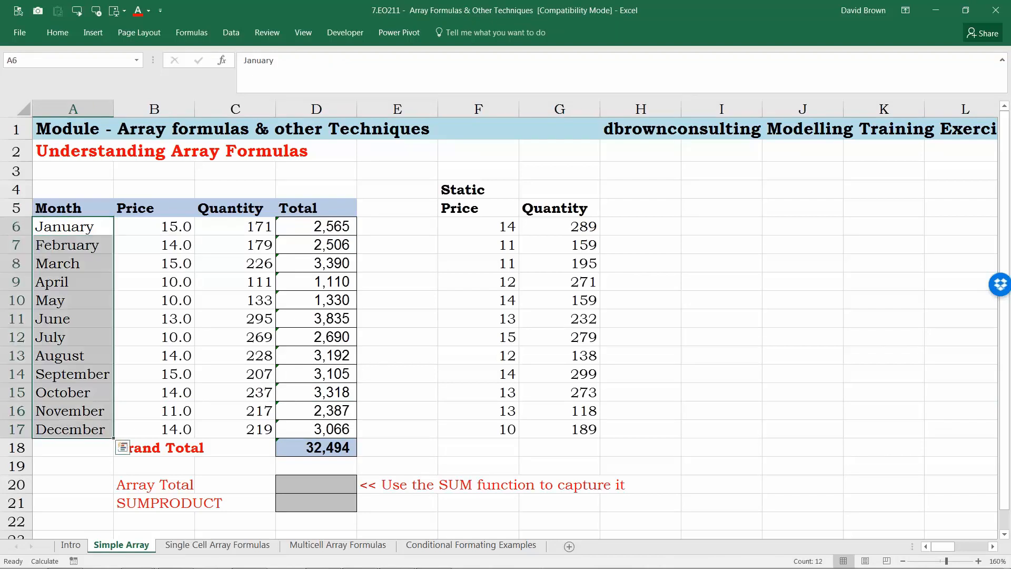
Step: Step through the monthly Total formulas in column D down to the grand total
key(Right)
key(shift+Down)
key(Right)
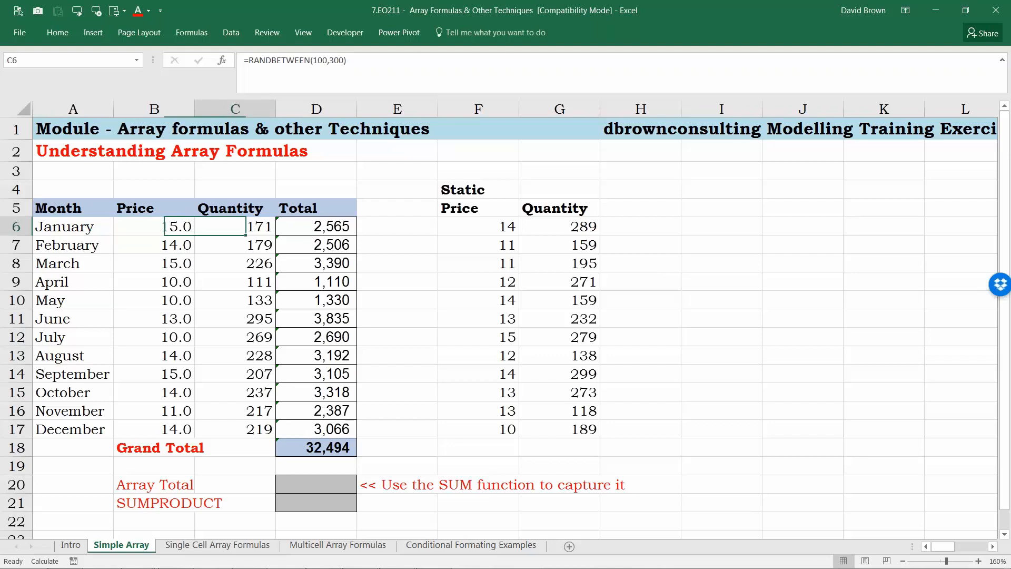
key(Right)
key(shift+Down)
key(shift+Down)
key(shift+Down)
key(shift+Down)
key(shift+Down)
key(shift+Down)
key(shift+Down)
key(shift+Down)
key(shift+Down)
key(shift+Down)
key(shift+Down)
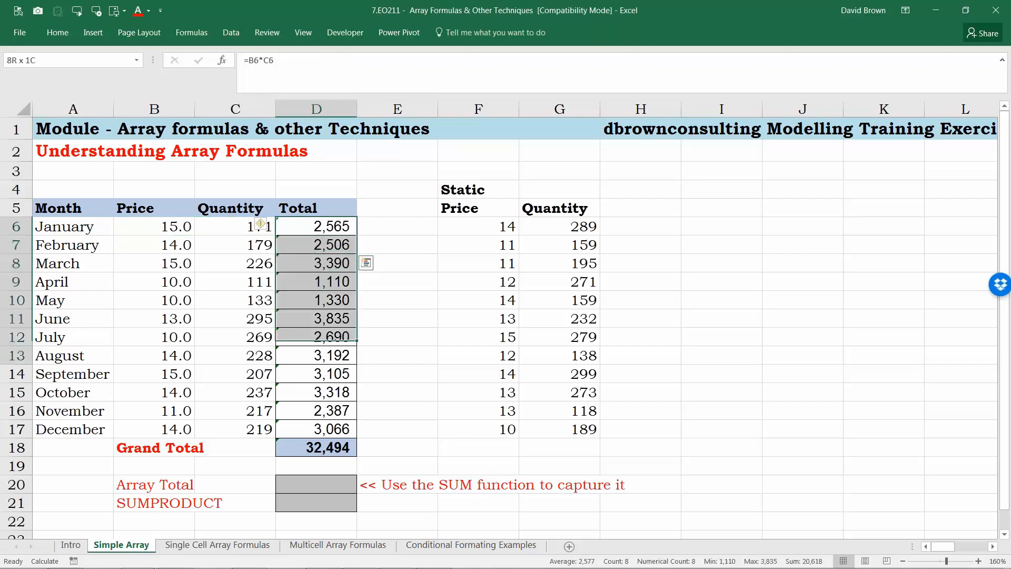
key(Down)
key(Down)
key(Down)
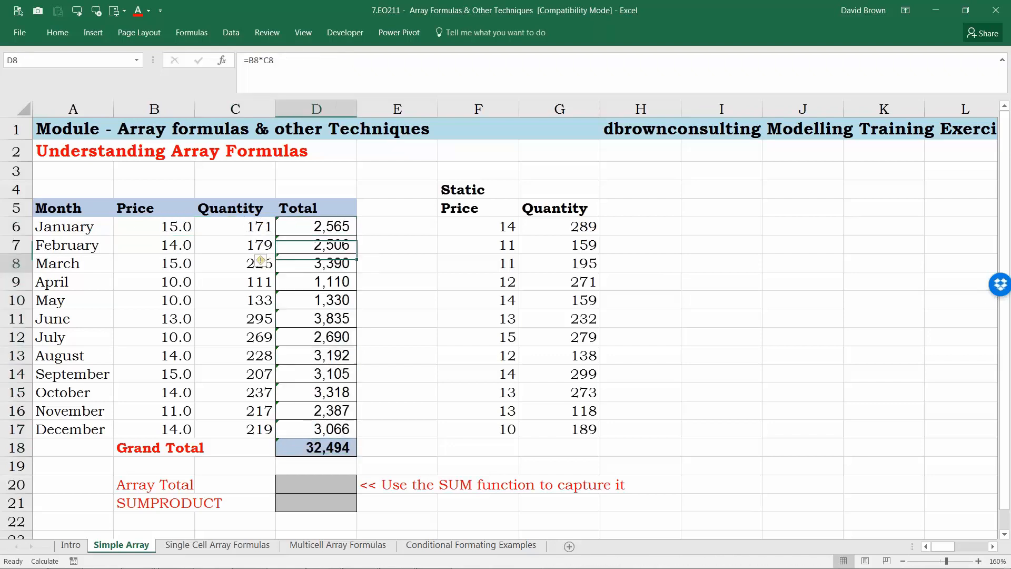
key(Down)
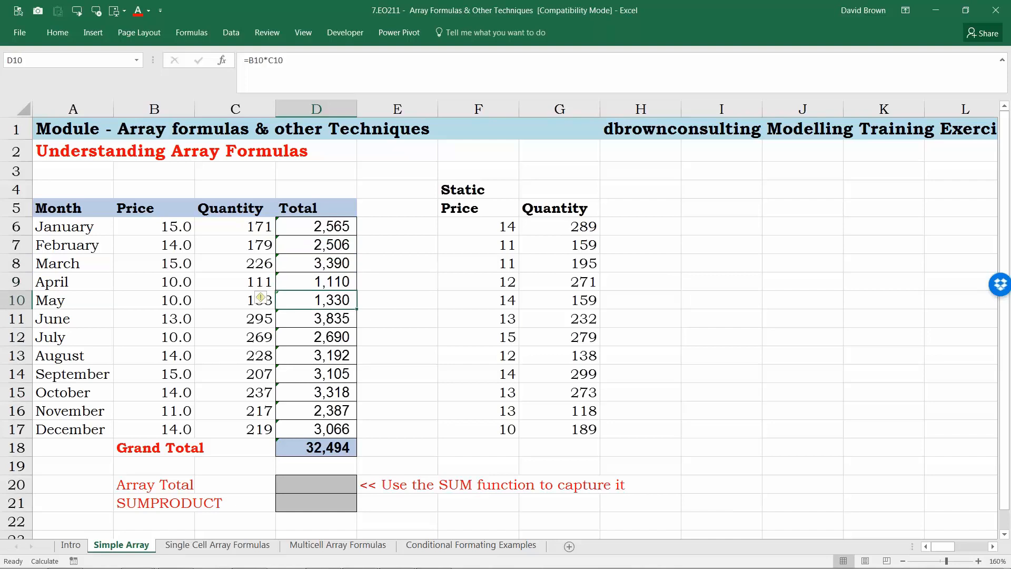
key(Down)
key(Down)
key(Down)
key(Down)
key(Down)
key(Down)
key(Down)
key(Down)
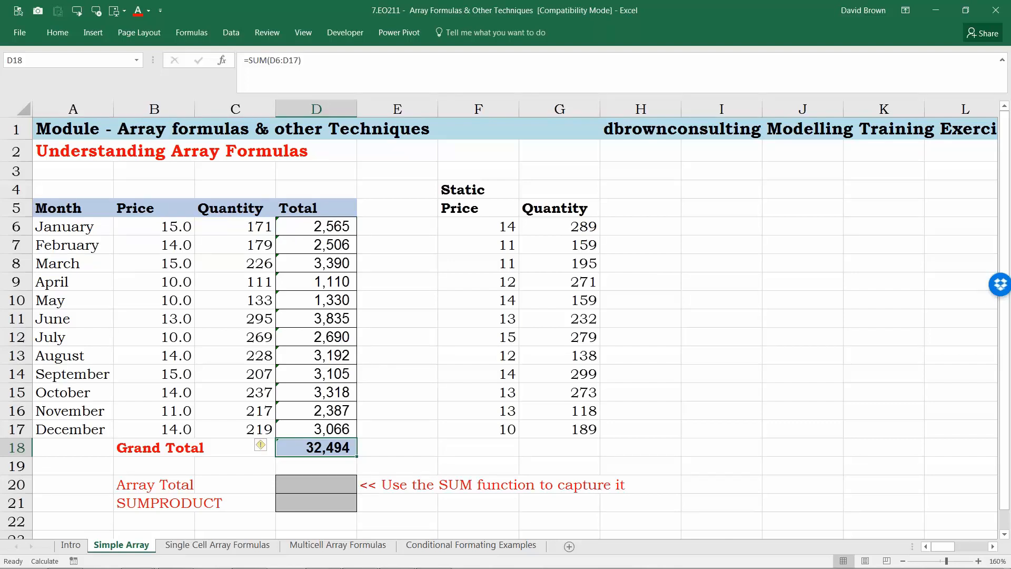
key(Down)
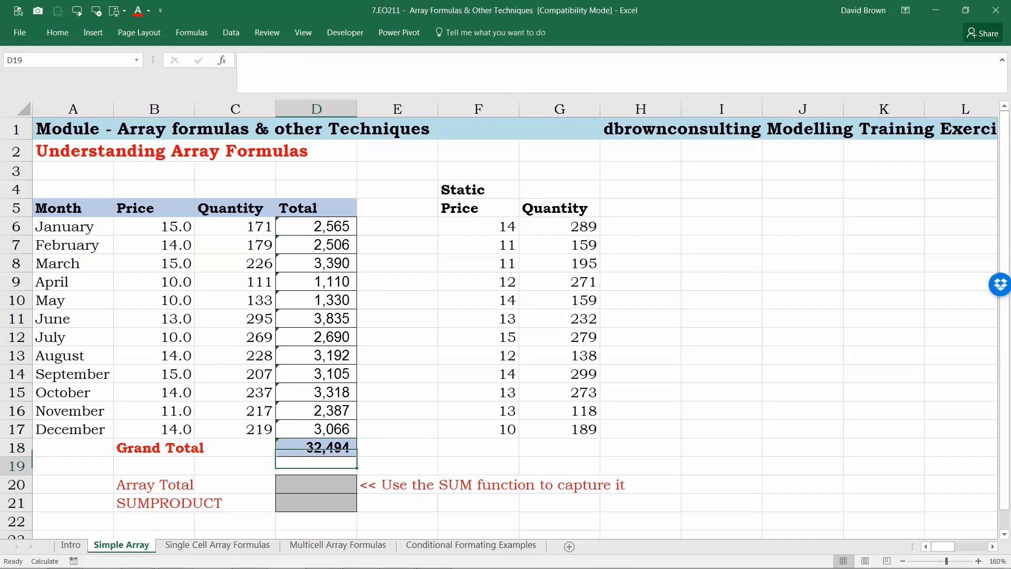
Step: Enter the formula =B6:B17*C6:C17 in cell D23 by pointing at the Price and Quantity ranges
key(Down)
key(Down)
key(Down)
key(Down)
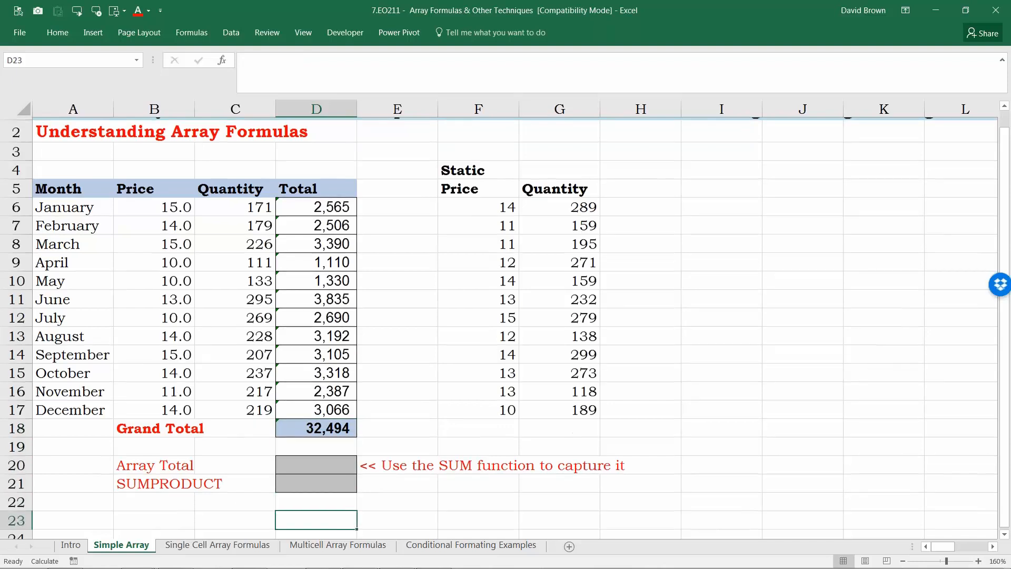
key(Down)
text(=)
key(Up)
key(Up)
key(Up)
key(Up)
key(Up)
key(Up)
key(Up)
key(Up)
key(Up)
key(Up)
key(Up)
key(Up)
key(Up)
key(Up)
key(Up)
key(Up)
key(Up)
key(Up)
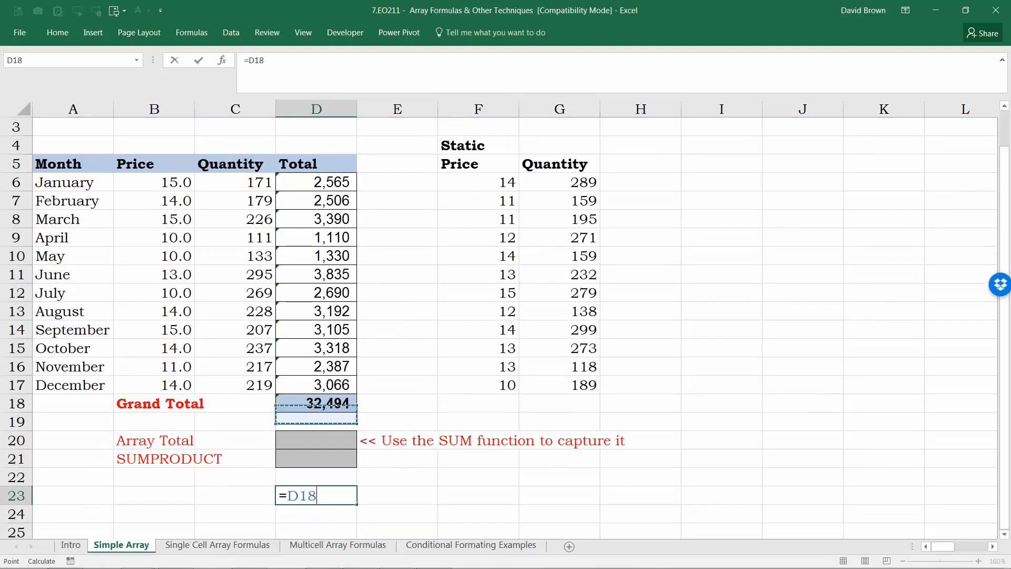
key(Left)
key(Left)
key(Down)
key(ctrl+shift+Down)
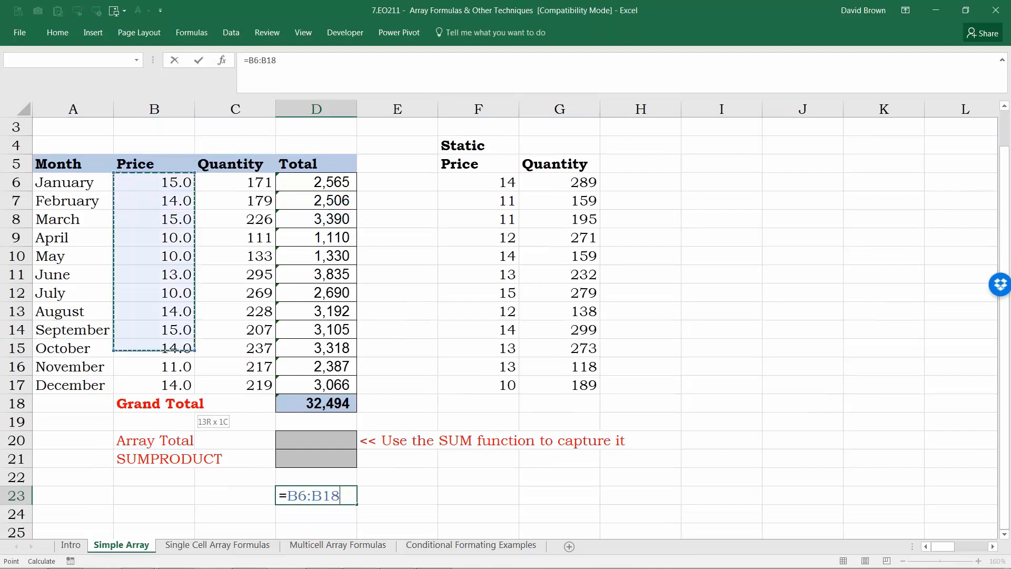
key(shift+Up)
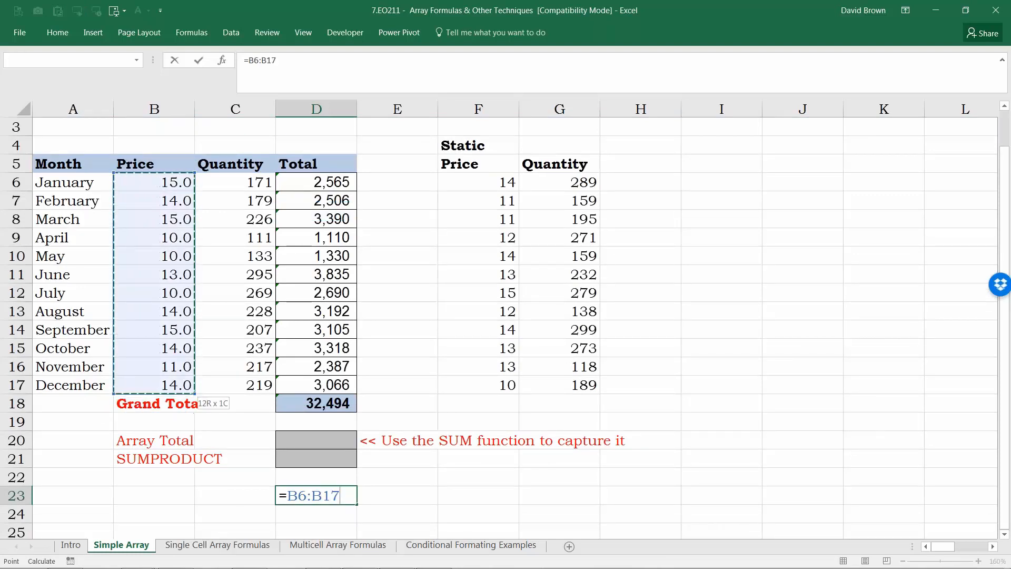
text(*)
click(235, 182)
key(ctrl+shift+Down)
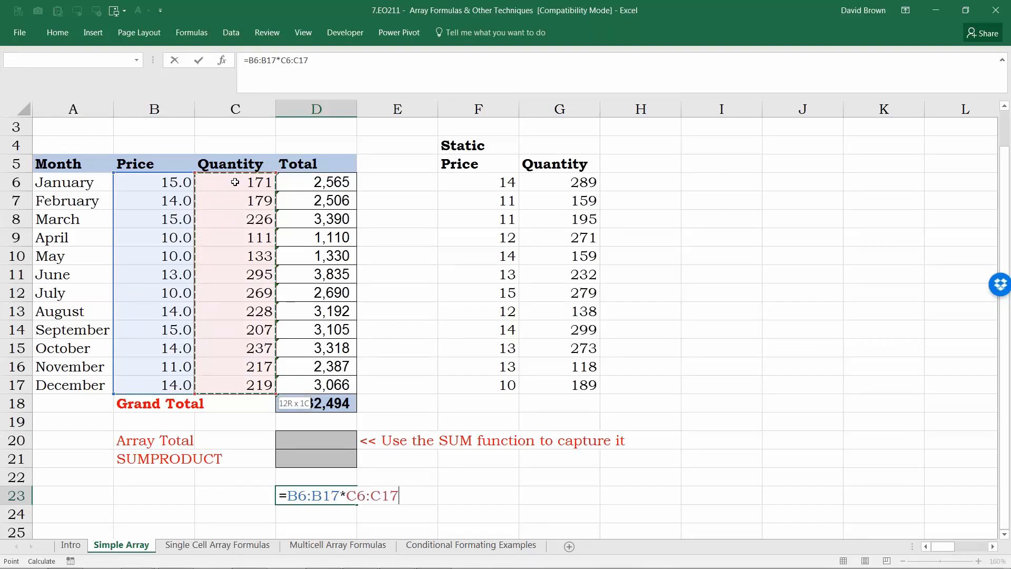
key(ctrl+shift+Return)
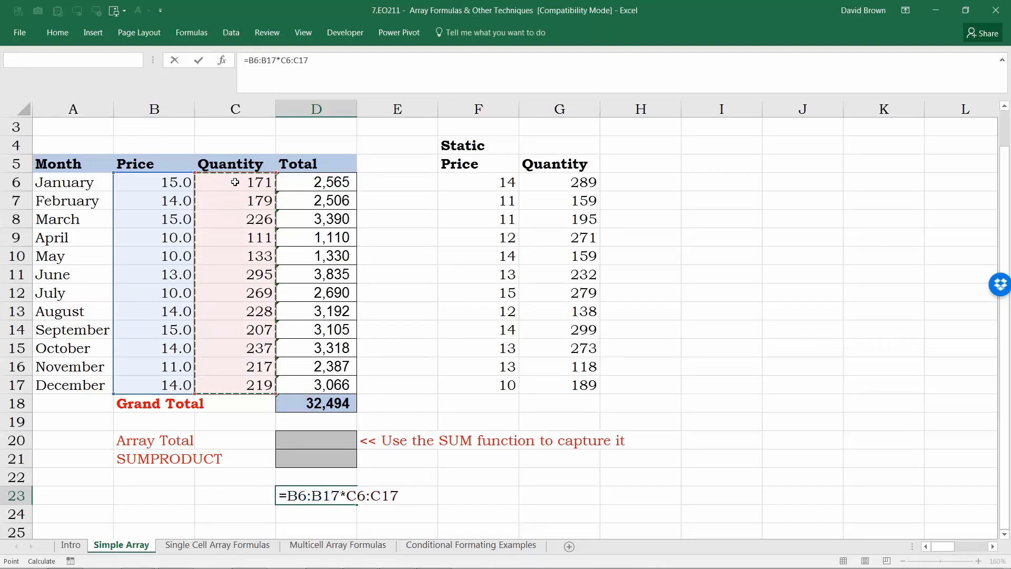
key(Return)
key(Up)
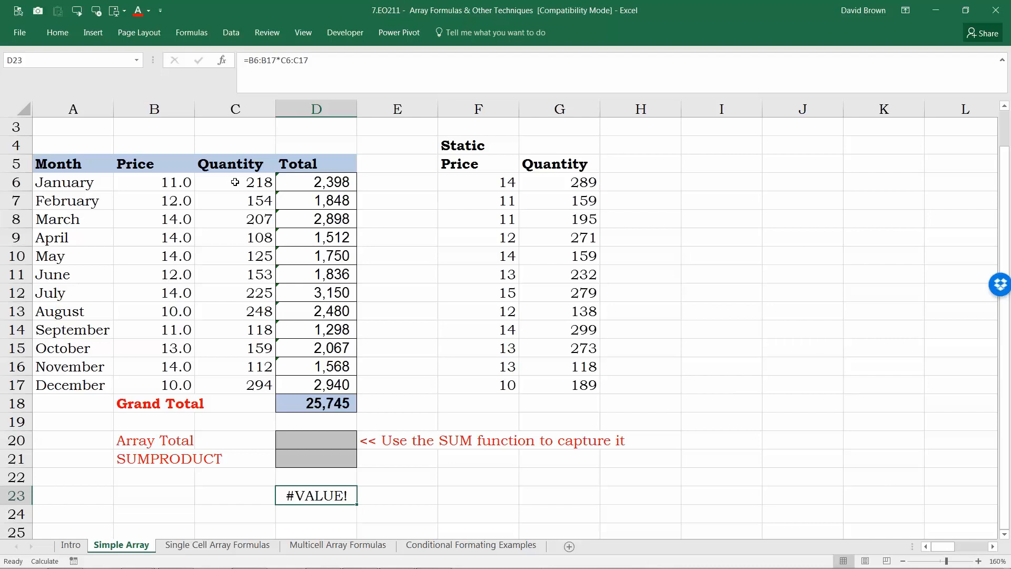
Step: Replace the D23 entry with the formula =B6:B17 referencing the Price range
text(=)
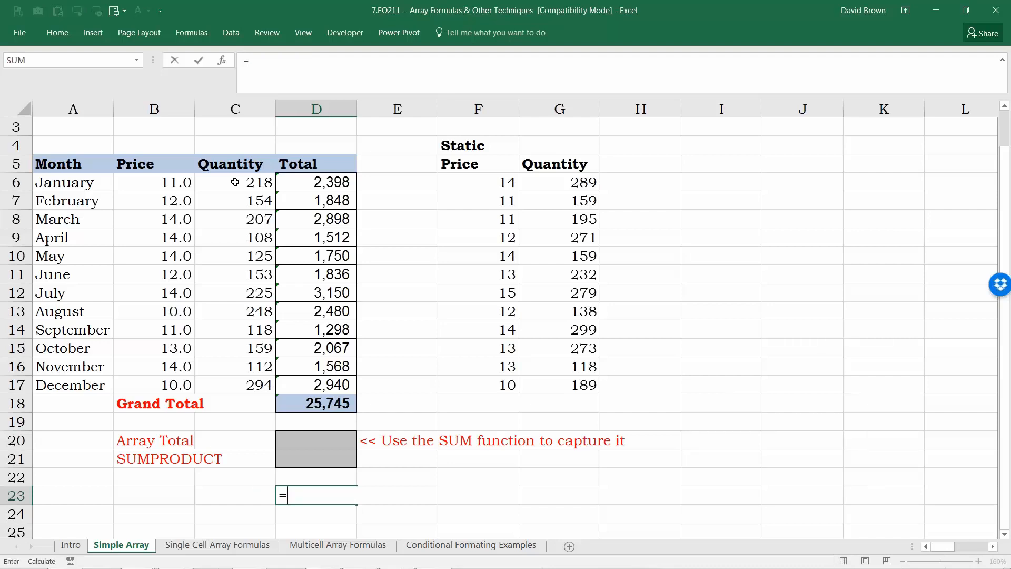
key(Up)
key(Up)
key(Up)
key(Up)
key(Up)
key(Up)
key(Up)
key(Up)
key(Up)
key(Up)
key(Up)
key(Up)
key(Up)
key(Up)
key(Up)
key(Up)
key(Up)
key(Left)
key(Left)
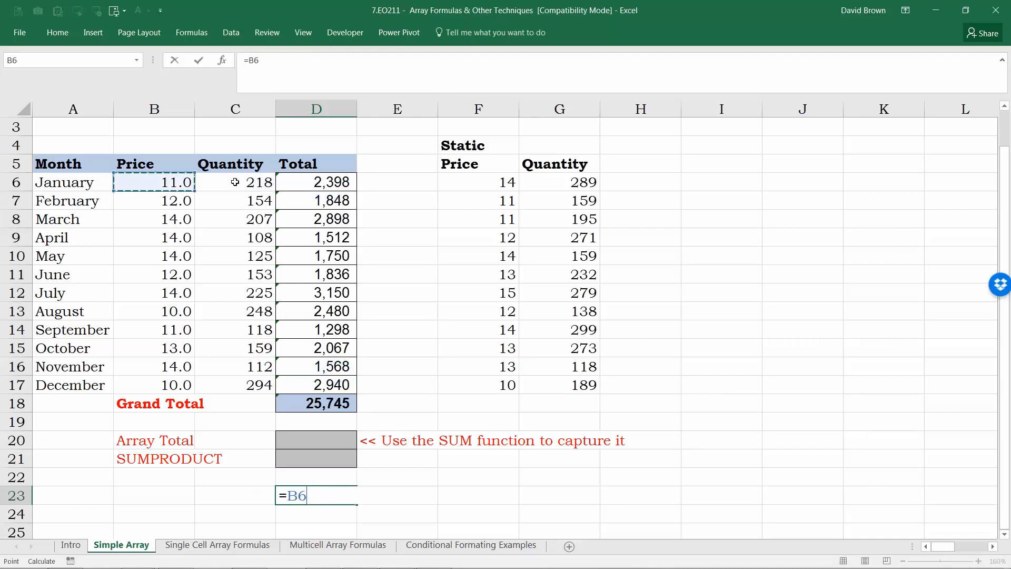
key(ctrl+shift+Down)
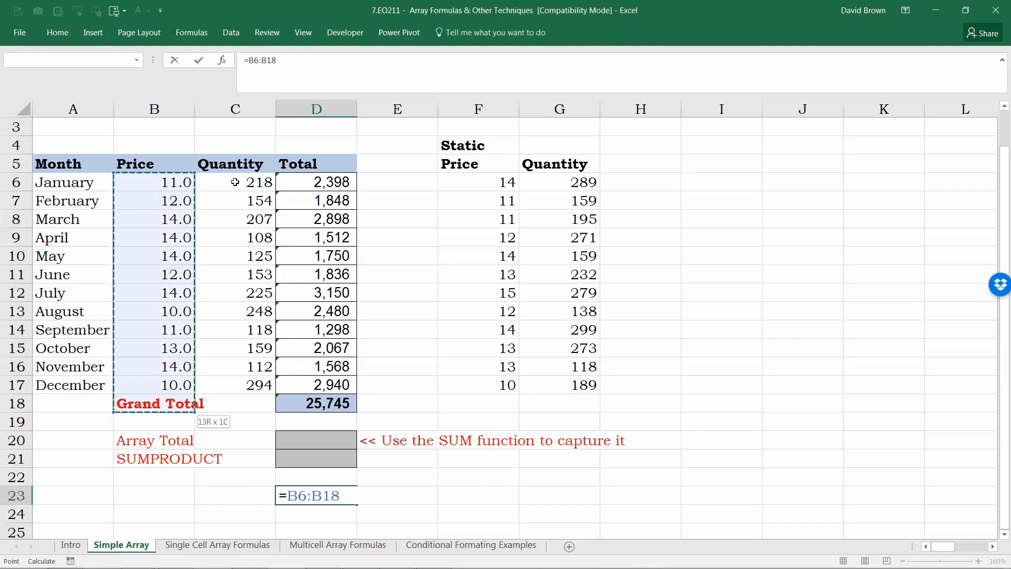
key(shift+Up)
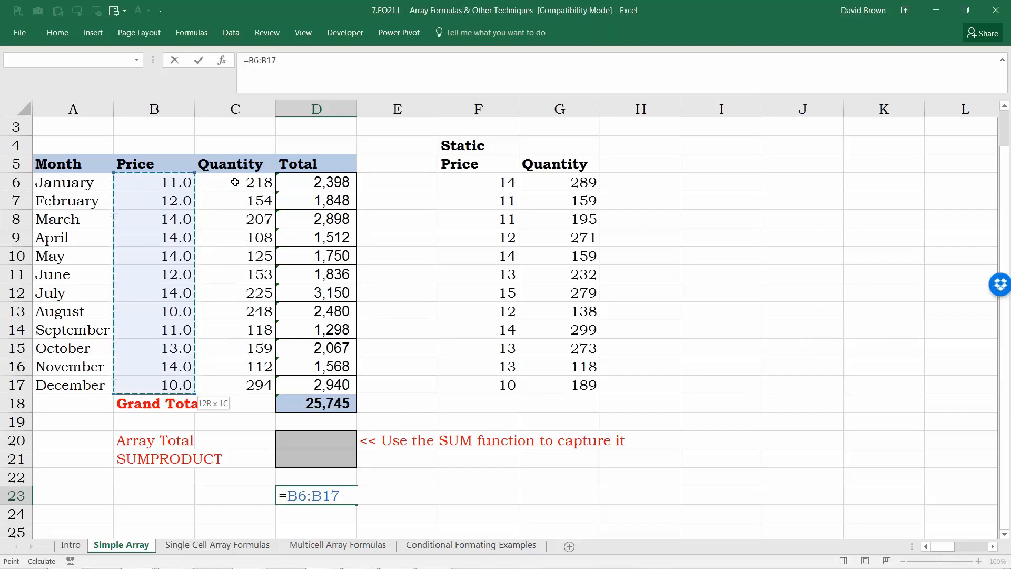
key(F9)
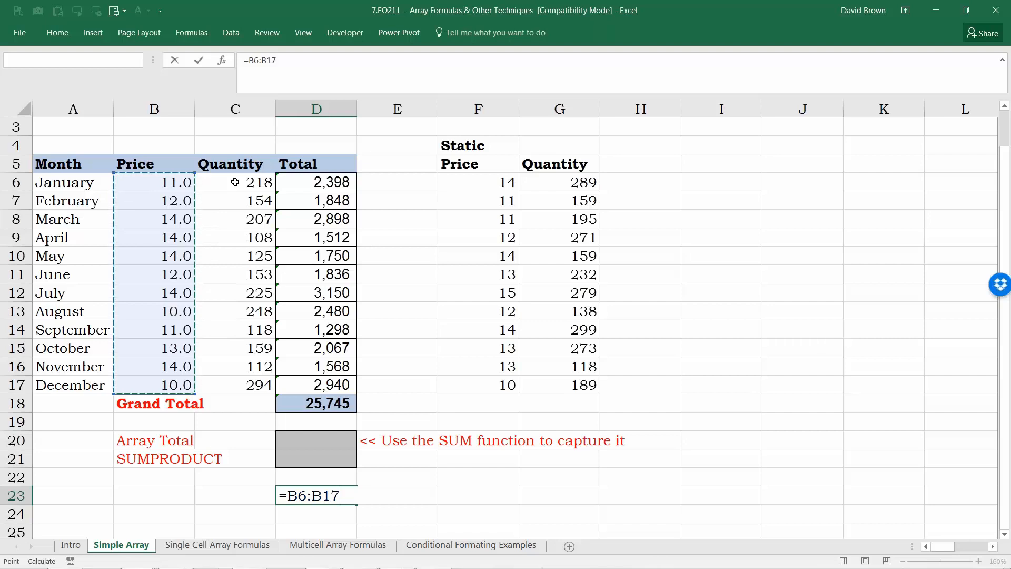
key(ctrl+Return)
key(Down)
key(Up)
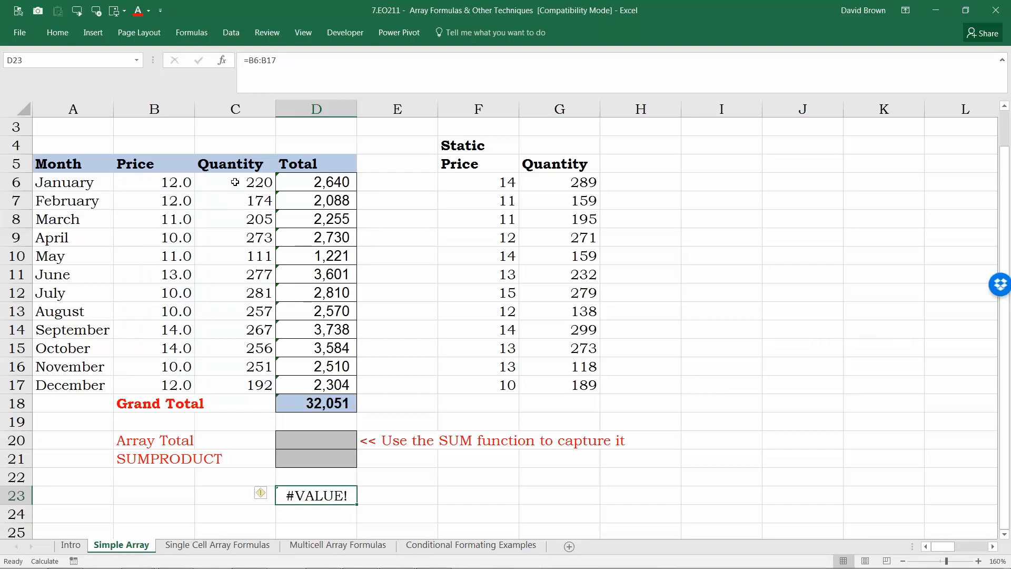
Step: Evaluate the D23 formula in edit mode to inspect the array of prices it returns, then cancel
key(F2)
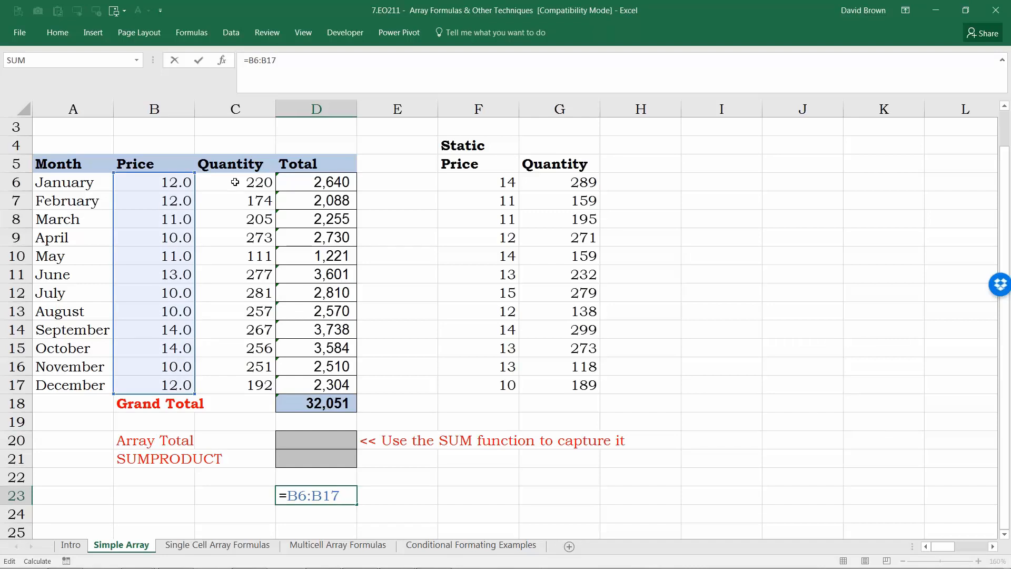
key(F9)
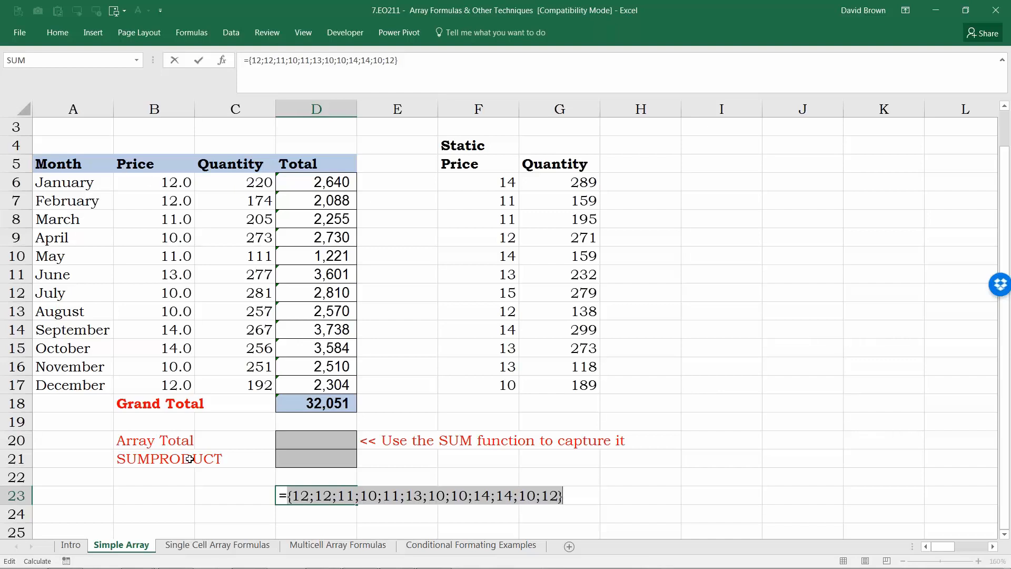
key(Escape)
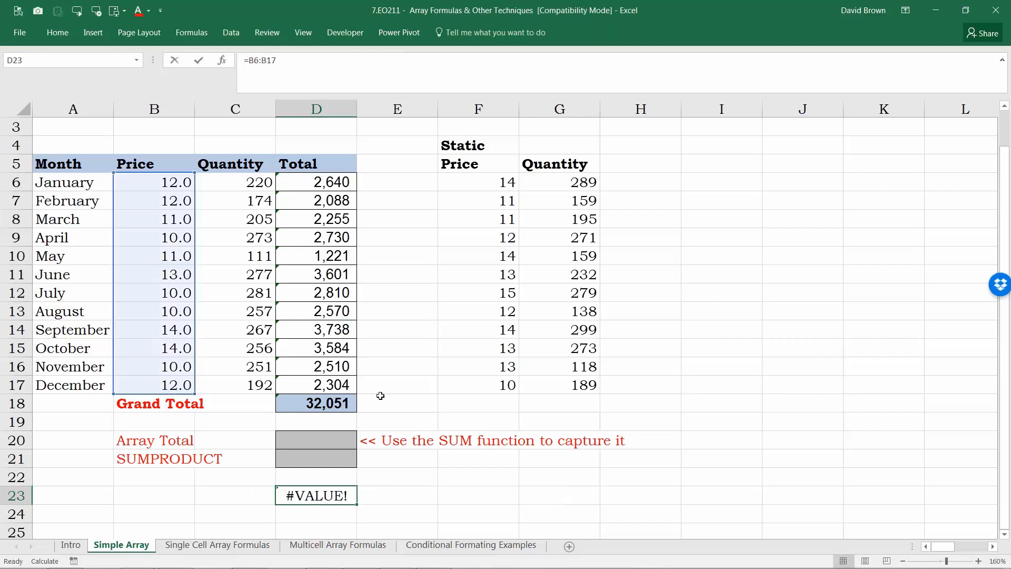
Step: Extend the D23 formula to =B6:B17*C6:C17 multiplying prices by quantities
key(F2)
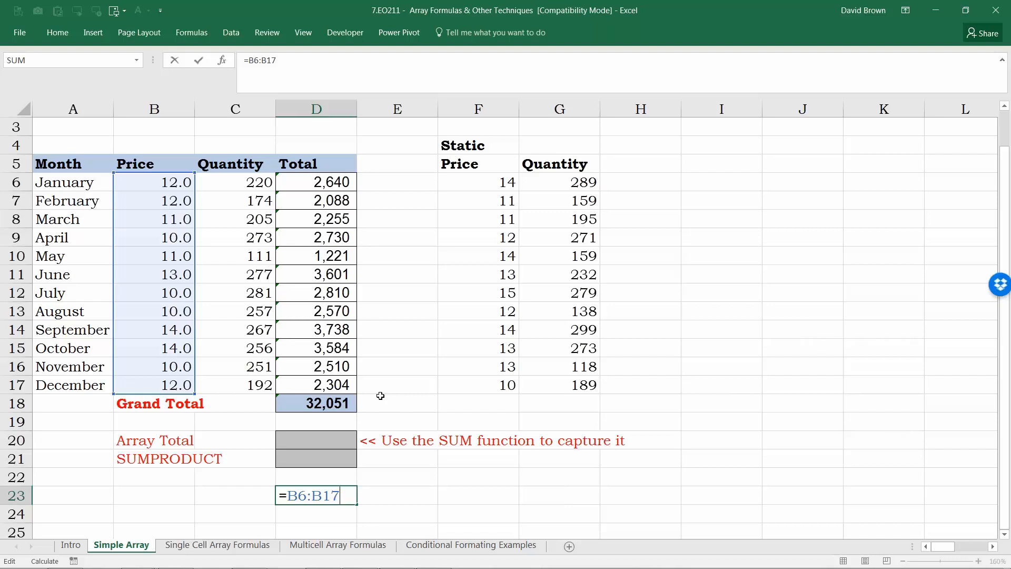
text(*)
click(240, 184)
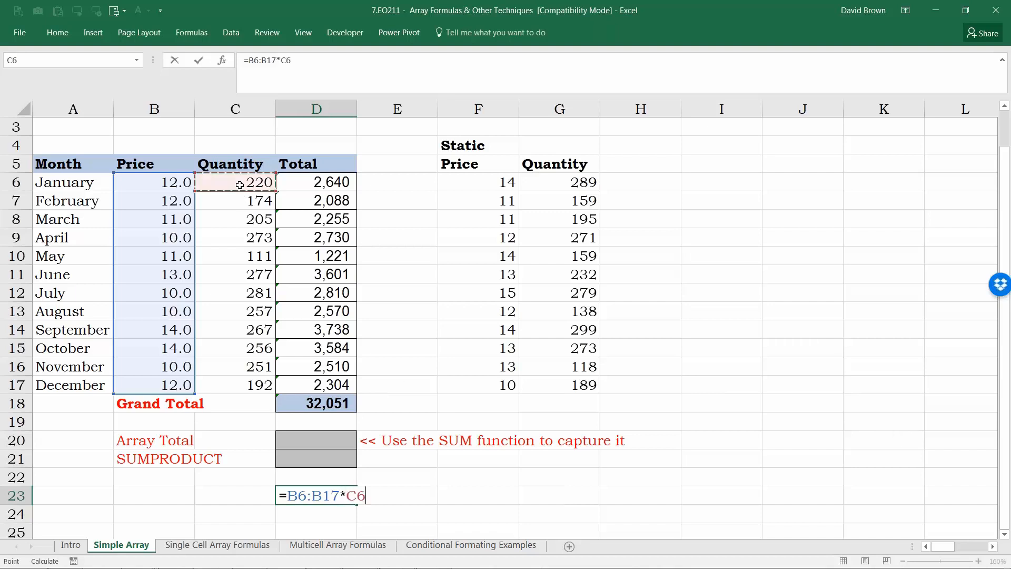
key(ctrl+shift+Down)
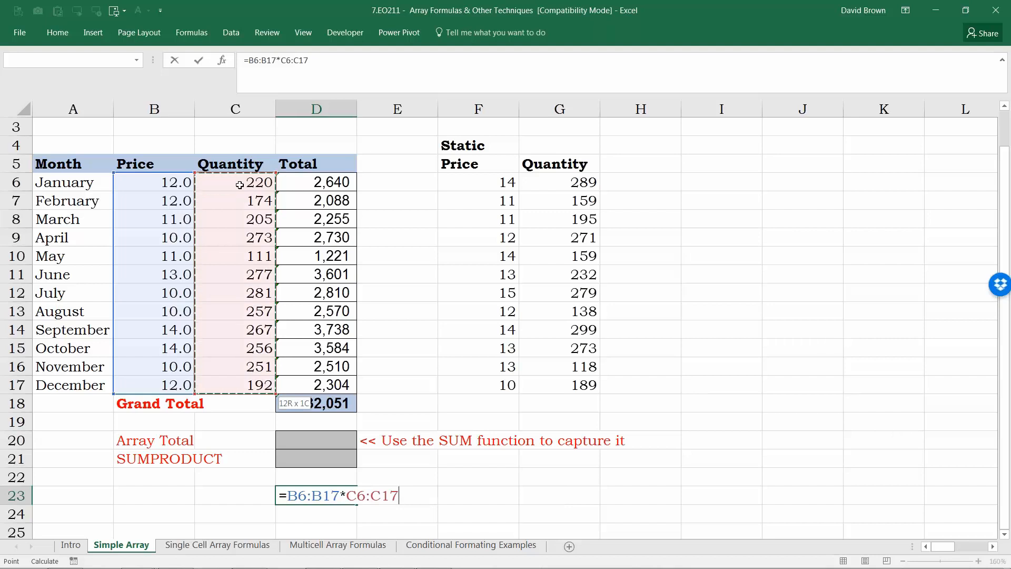
key(ctrl+shift+Return)
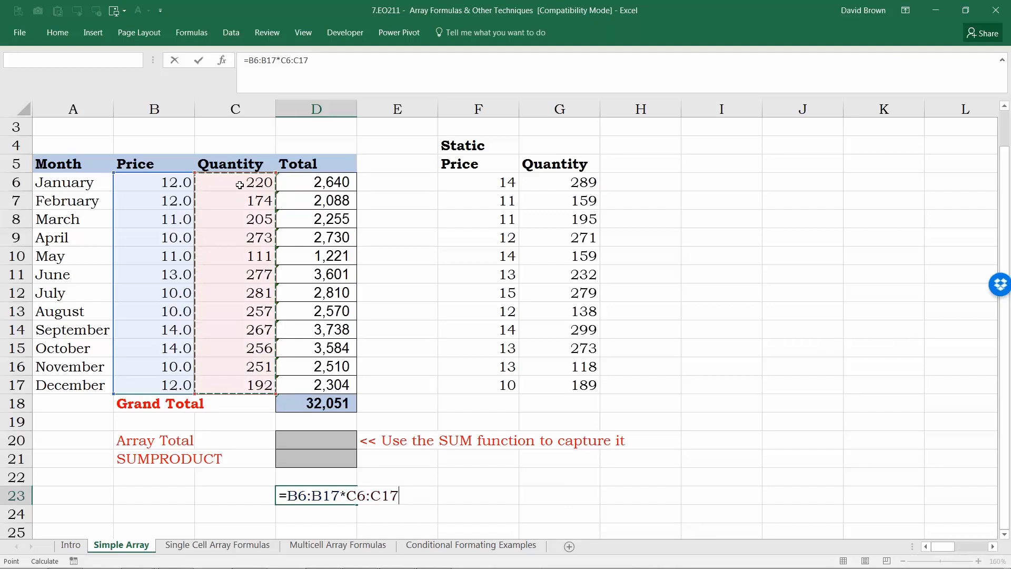
key(Return)
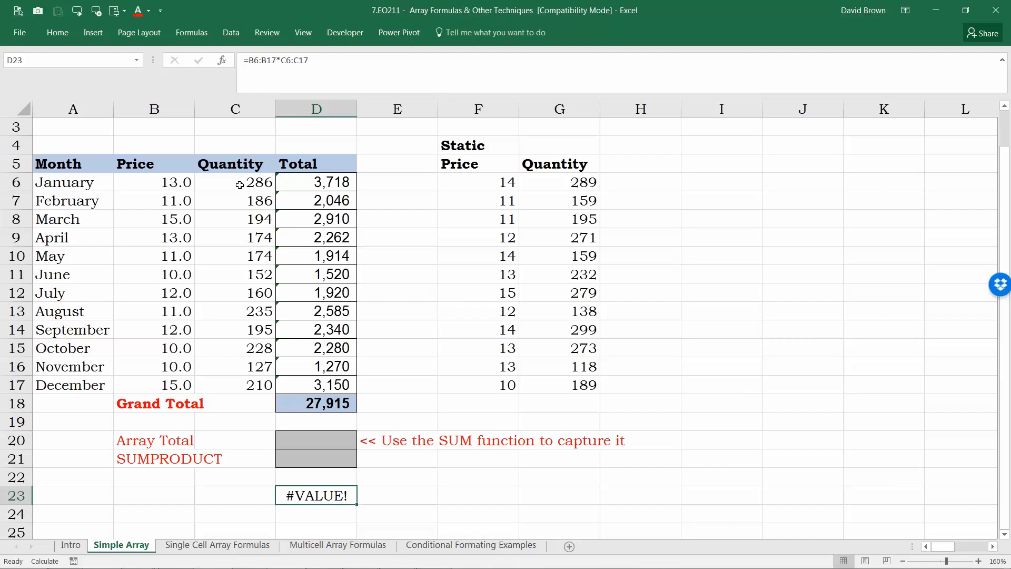
Step: Evaluate the D23 formula in edit mode to inspect its array of monthly products, then cancel
key(F2)
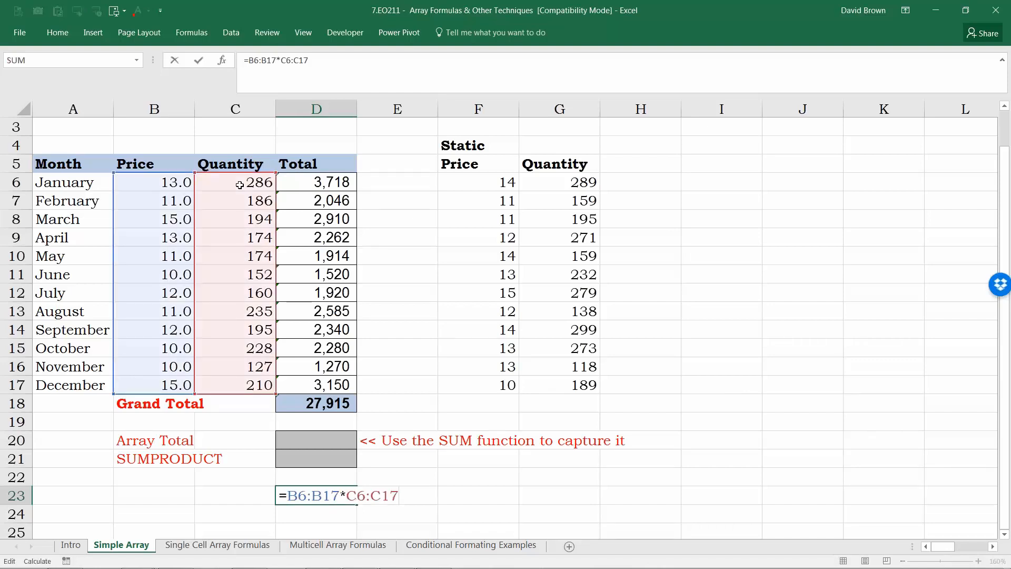
key(F9)
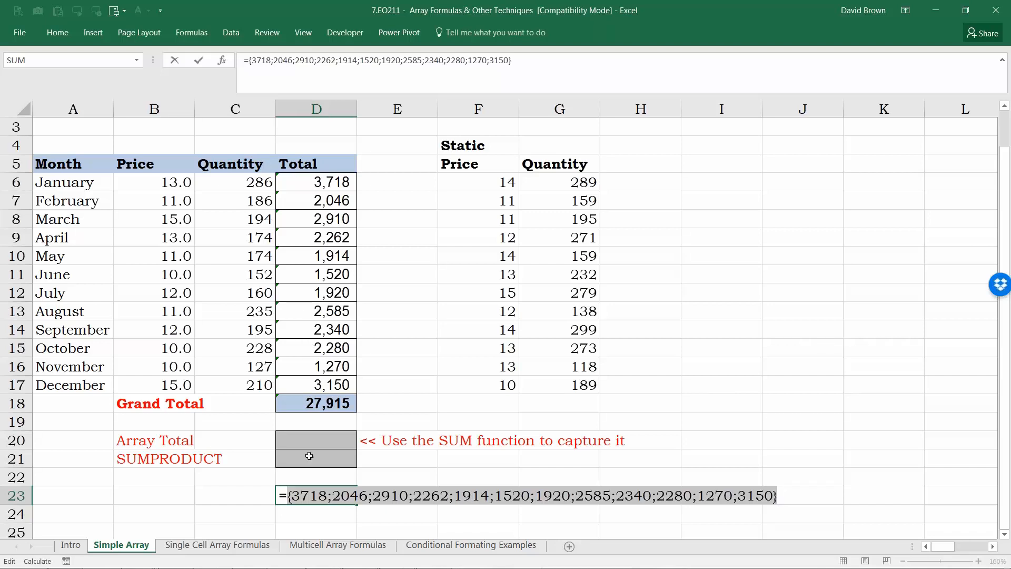
key(Escape)
Step: Wrap the D23 formula in SUM to make =SUM(B6:B17*C6:C17) and commit it as a normal formula
key(F2)
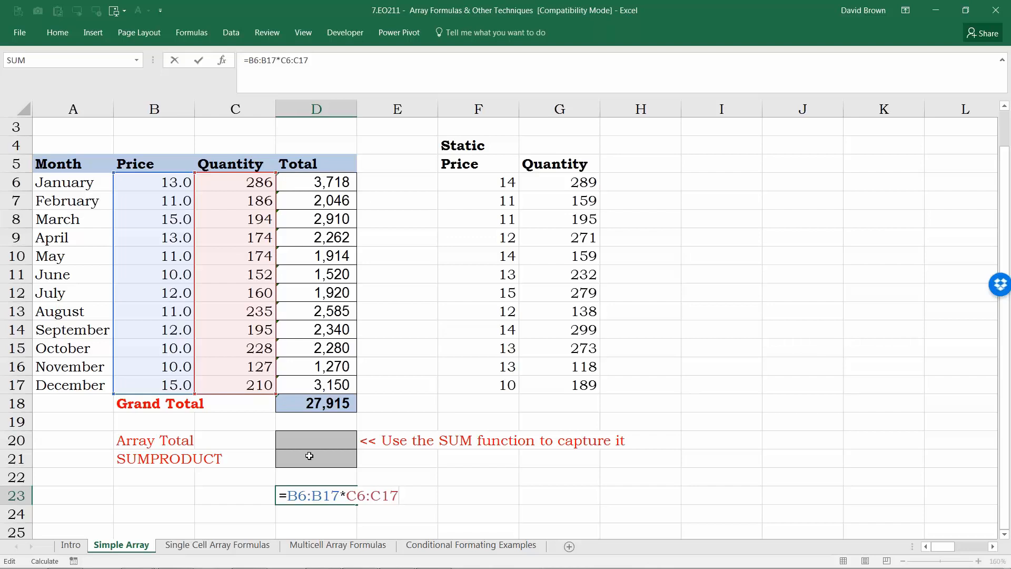
key(Left)
key(Left)
key(Left)
key(Left)
key(Left)
key(Left)
key(Left)
key(Left)
key(Left)
key(Left)
key(Left)
key(Left)
key(Left)
text(sum()
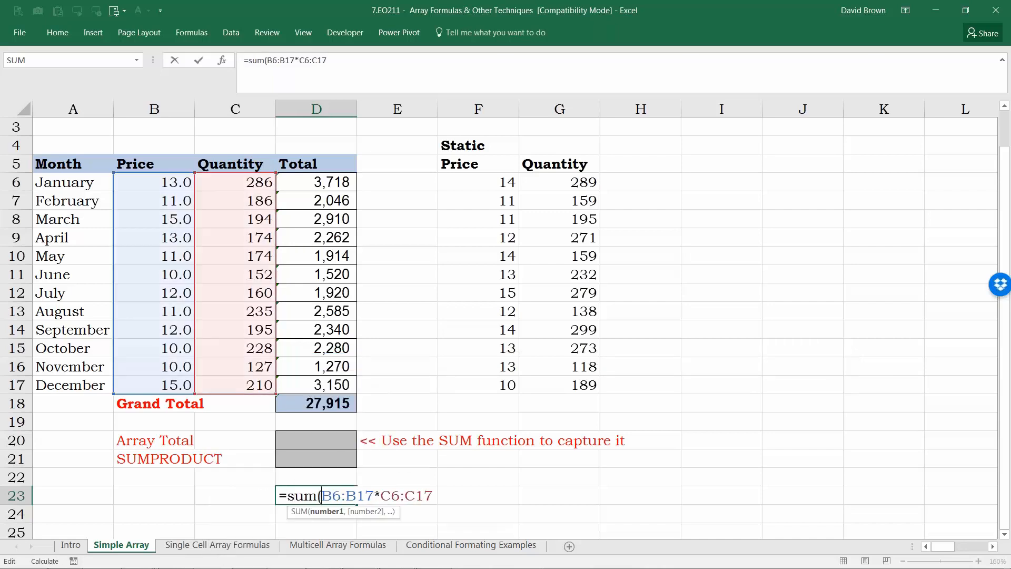
key(Right)
key(Right)
key(Right)
key(Right)
key(Right)
key(Right)
key(Right)
key(Right)
key(Right)
key(Right)
key(Right)
key(Right)
key(Right)
text())
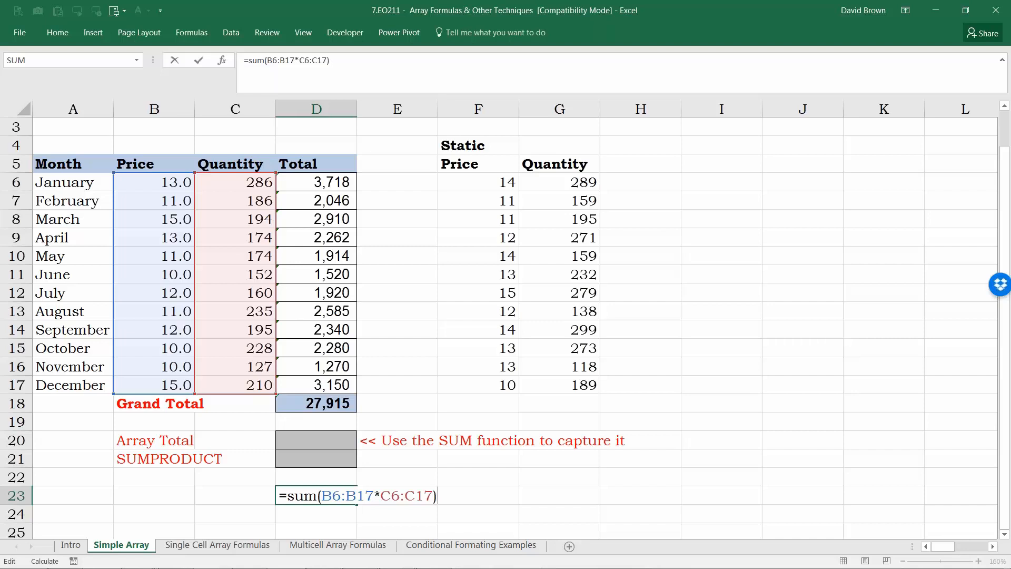
key(Return)
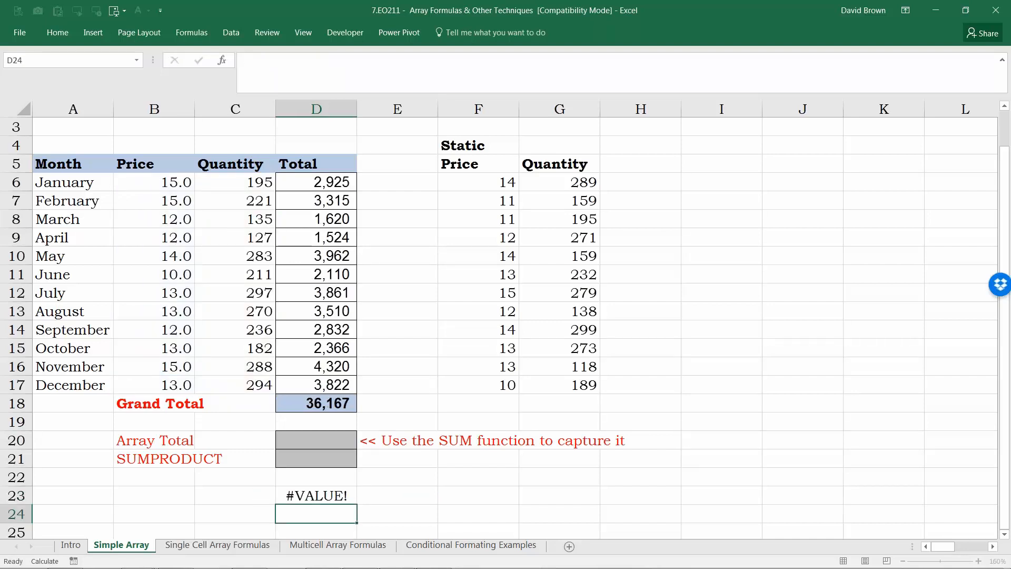
key(Up)
key(F2)
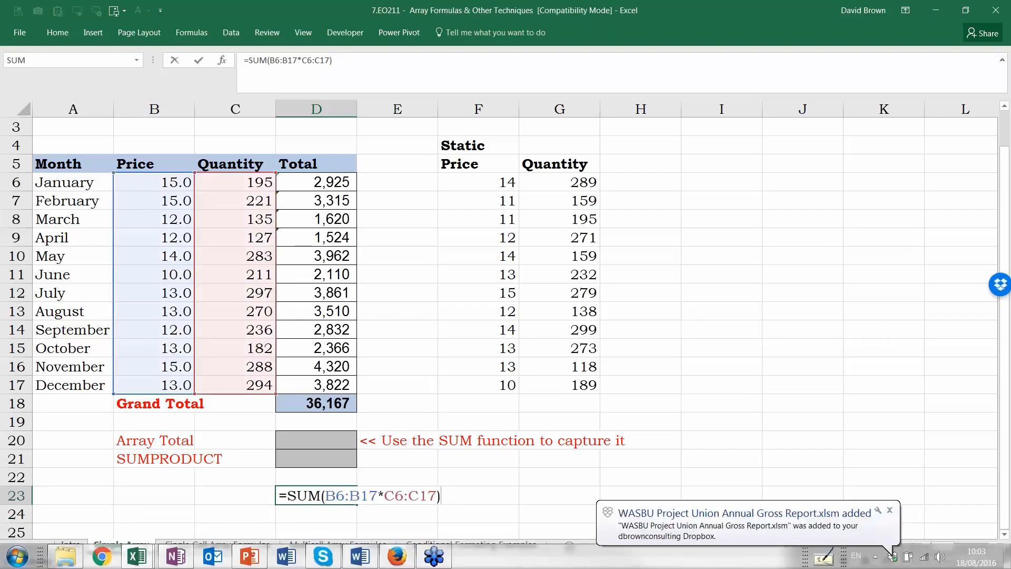
key(ctrl+Return)
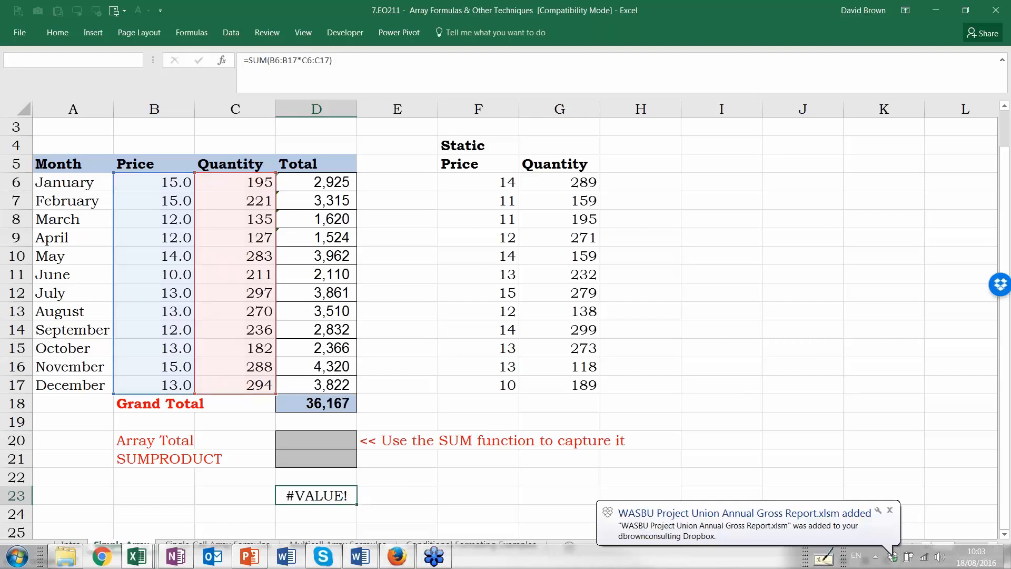
Step: Re-enter =SUM(B6:B17*C6:C17) in D23 as an array formula
key(F2)
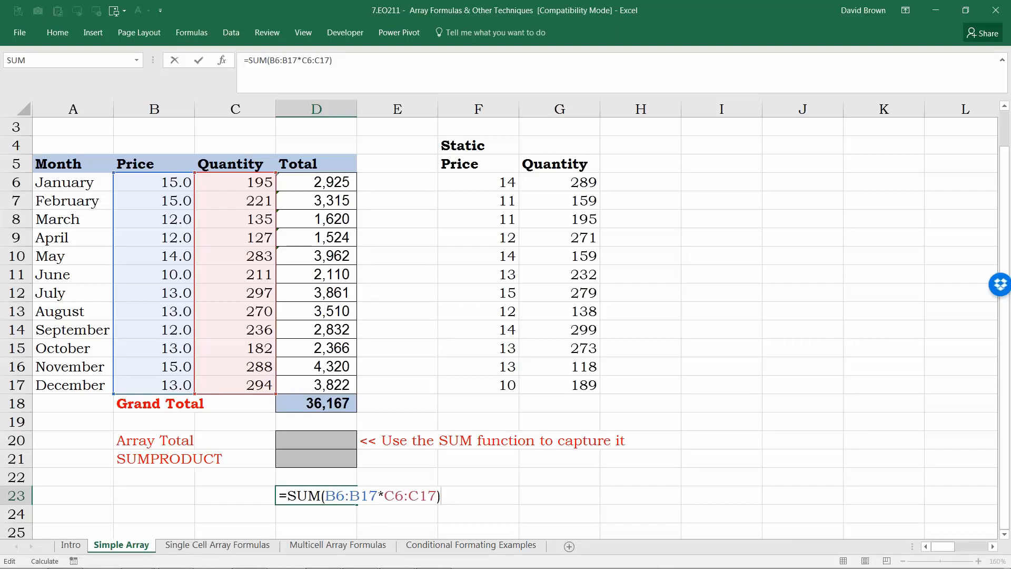
key(ctrl+shift+Return)
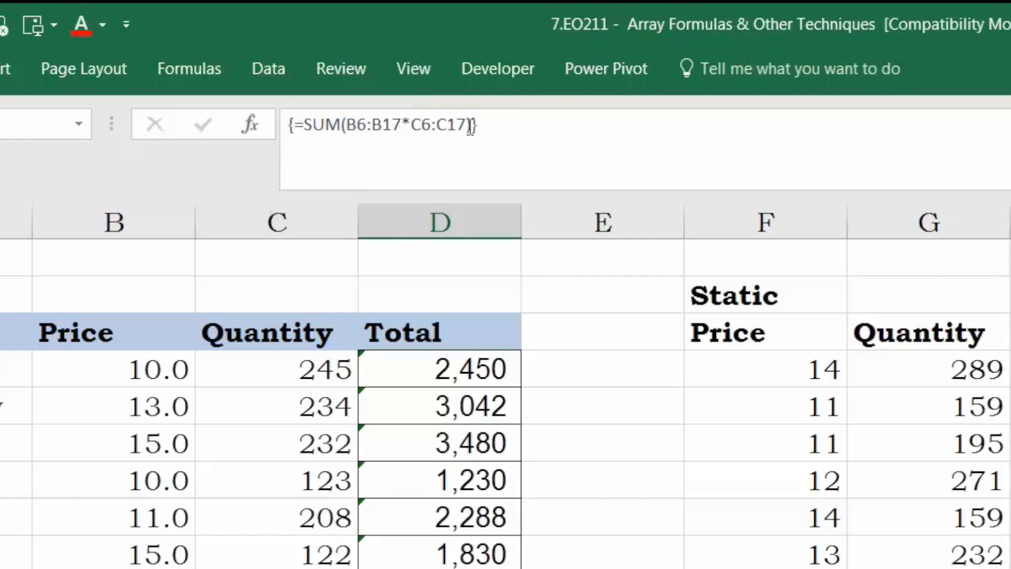
key(Delete)
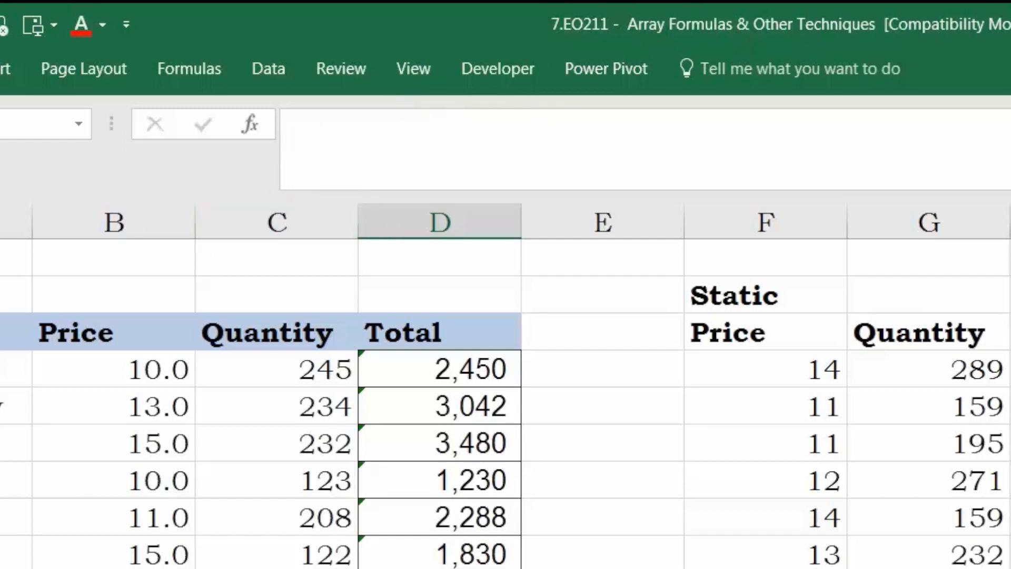
Step: Open D23's formula in edit mode to review it, then cancel without changes
key(Up)
key(F2)
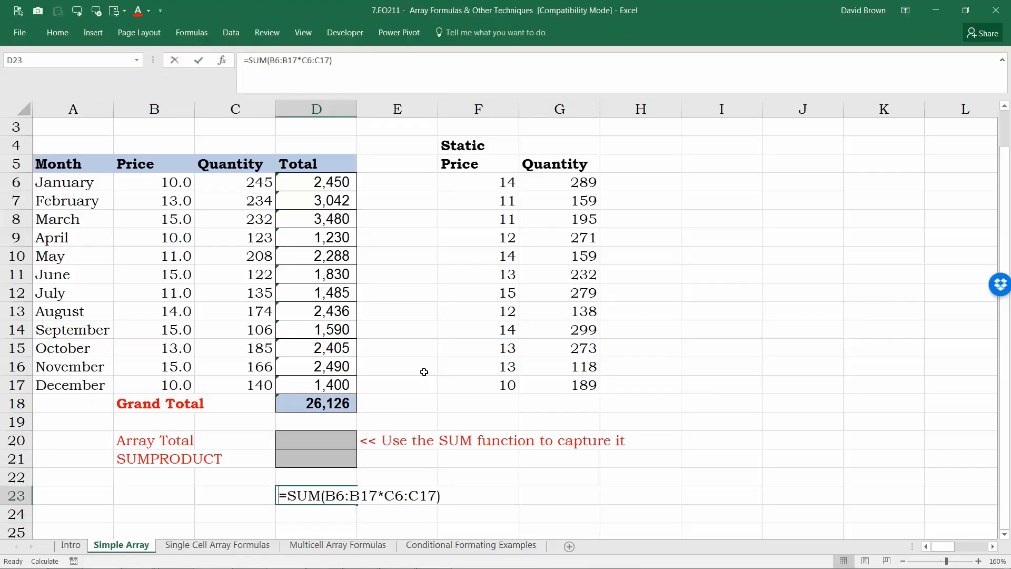
key(Escape)
Step: Start a new SUM formula in D23 and select the Price range B6:B17 as its first argument
text(=sum()
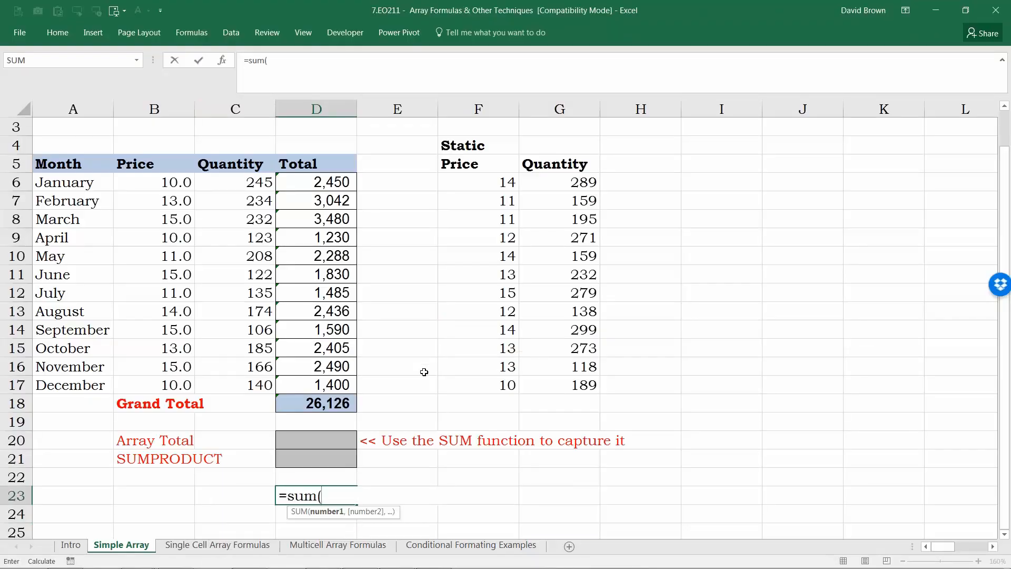
key(Up)
key(Up)
key(Up)
key(Up)
key(Up)
key(Up)
key(Up)
key(Up)
key(Up)
key(Up)
key(Up)
key(Up)
key(Up)
key(Up)
key(Up)
key(Up)
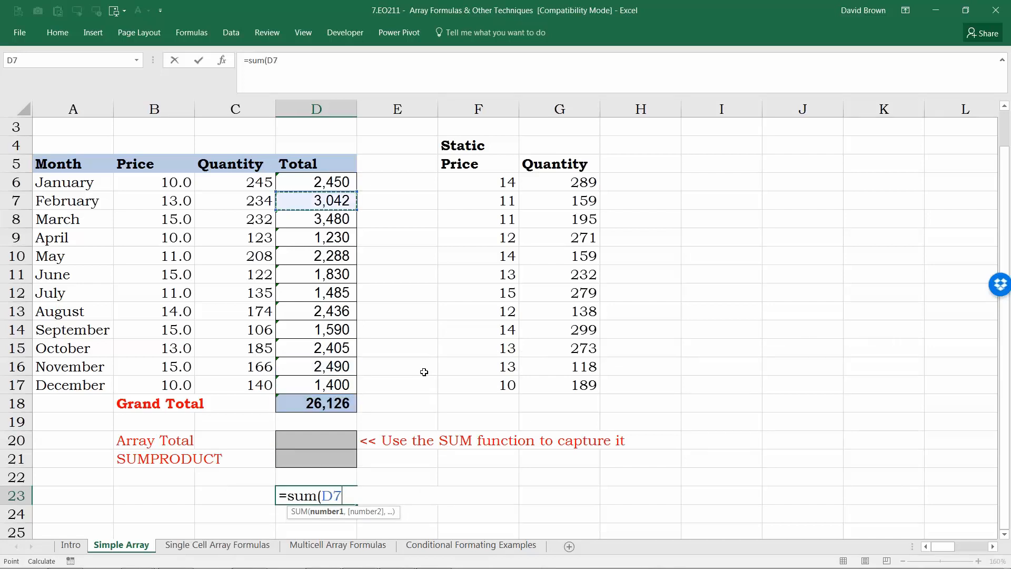
key(Left)
key(Left)
key(Up)
key(shift+Down)
key(shift+Down)
key(shift+Down)
key(shift+Down)
key(shift+Down)
key(shift+Down)
key(shift+Down)
key(shift+Down)
key(shift+Down)
key(shift+Down)
key(shift+Down)
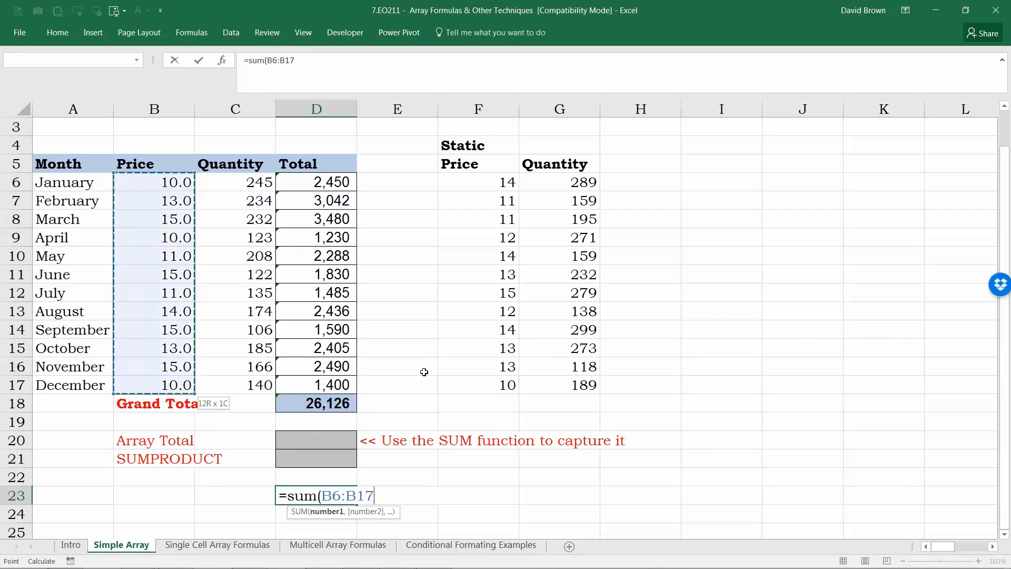
Step: Multiply the Price range by the Quantity range C6:C17 inside the SUM formula
text(*)
key(Up)
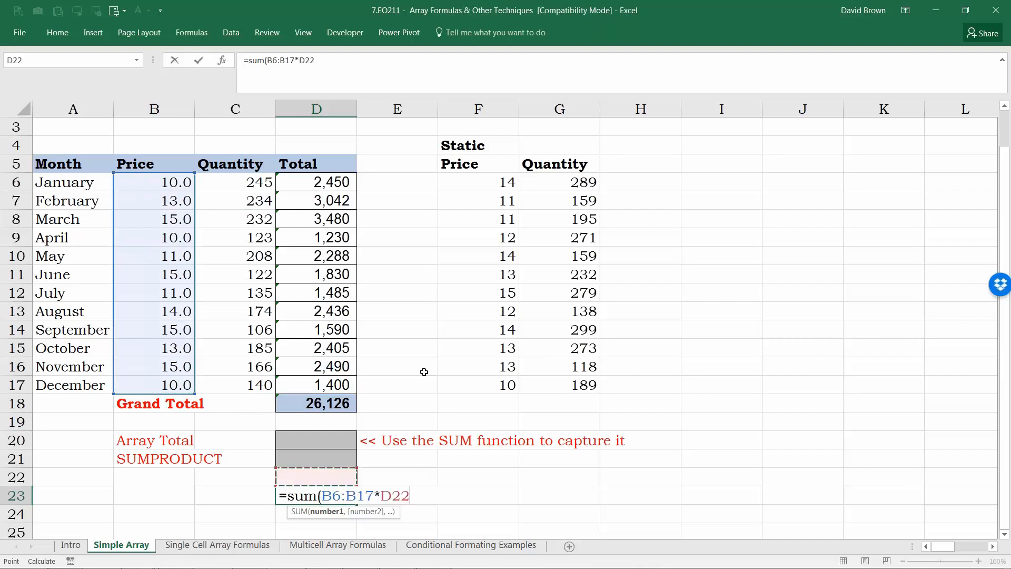
key(Up)
key(Up)
key(Up)
key(Up)
key(Up)
key(Left)
key(Up)
key(Up)
key(Up)
key(Up)
key(Up)
key(Up)
key(Up)
key(Up)
key(Up)
key(Up)
key(Up)
key(Up)
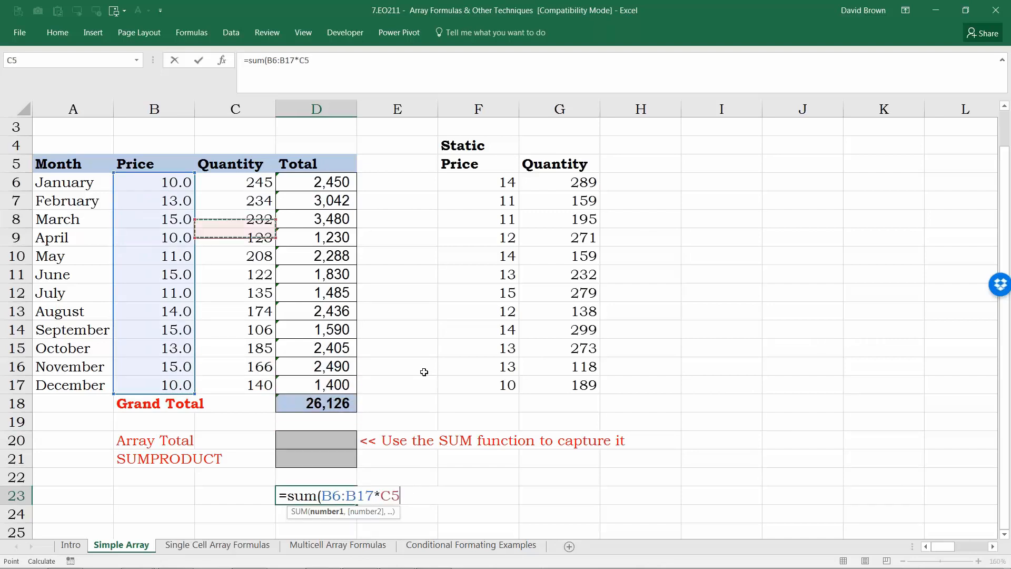
key(Down)
key(shift+Down)
key(shift+Down)
key(shift+Down)
key(shift+Down)
key(shift+Down)
key(shift+Down)
key(shift+Down)
key(shift+Down)
key(shift+Down)
key(shift+Down)
key(shift+Down)
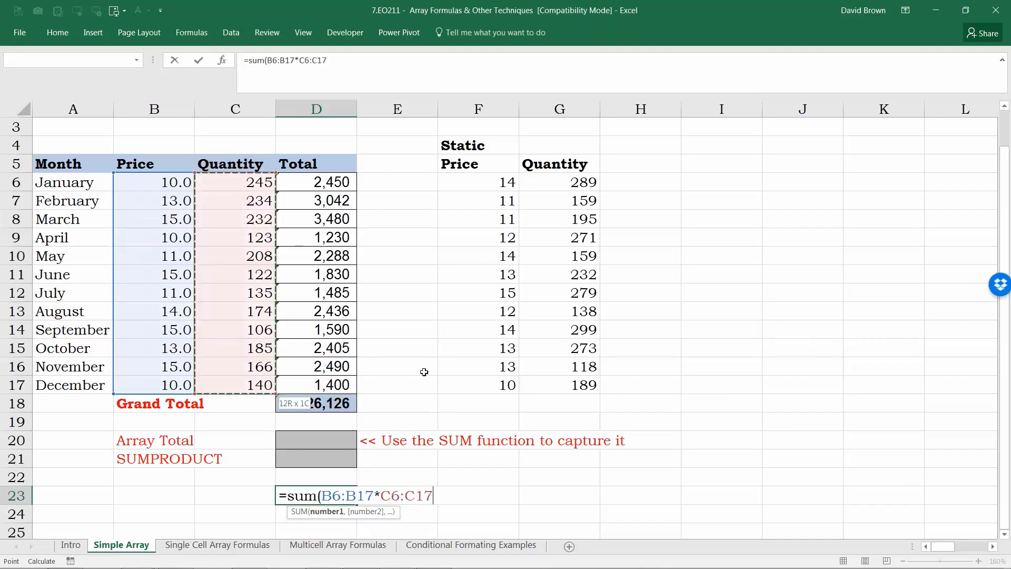
Step: Close the parenthesis and commit =SUM(B6:B17*C6:C17) in D23 as an array formula
text())
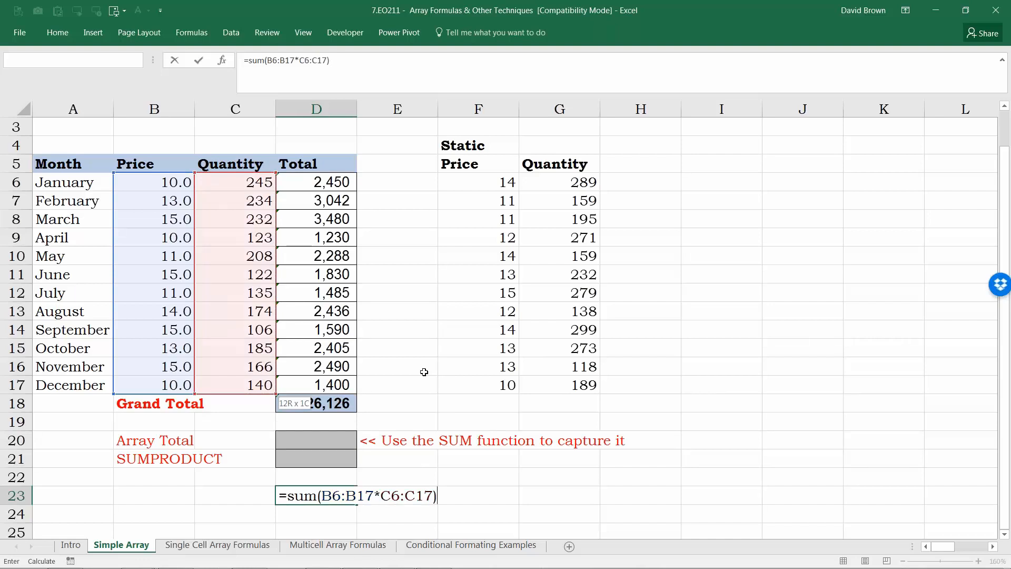
key(ctrl+shift+Return)
key(Down)
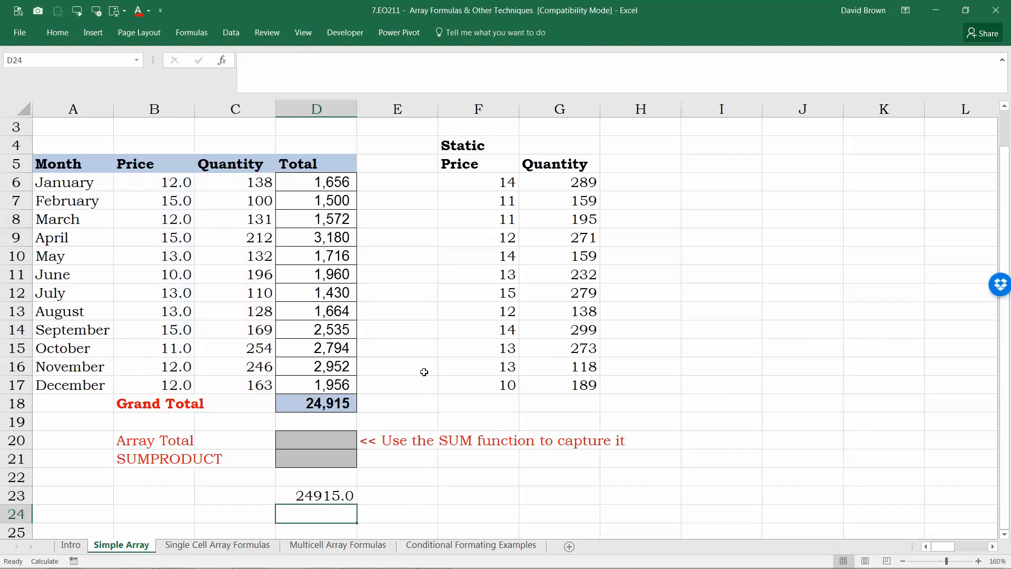